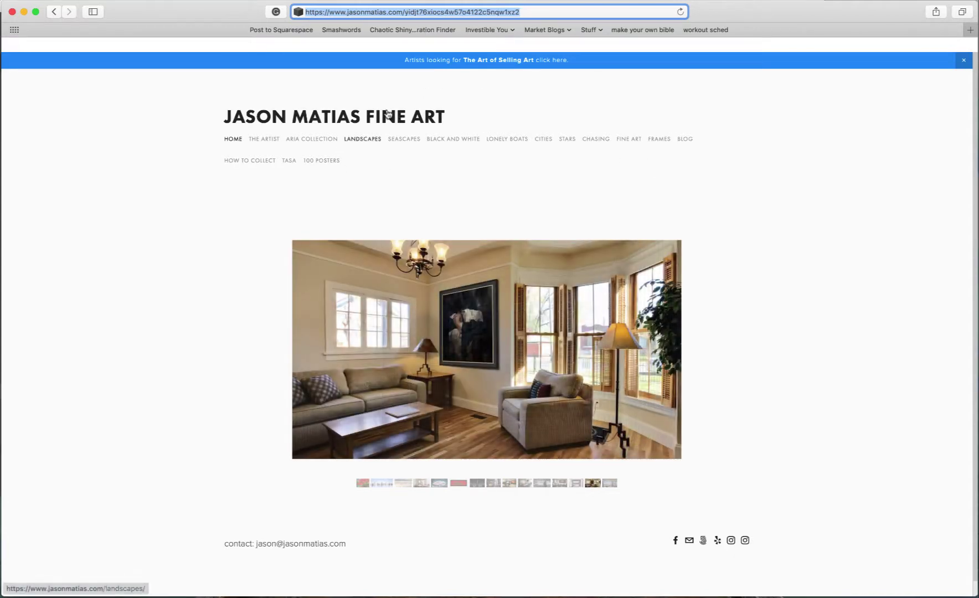
Open the Art of Selling Art course page, scroll through it, then return to the top.
left_click(505, 64)
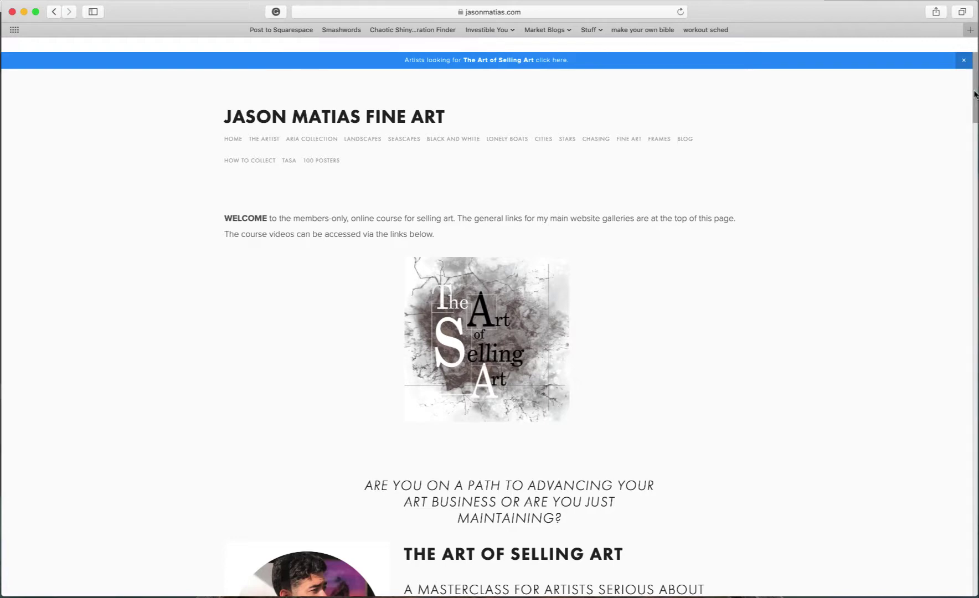
left_click_drag(972, 92, 970, 150)
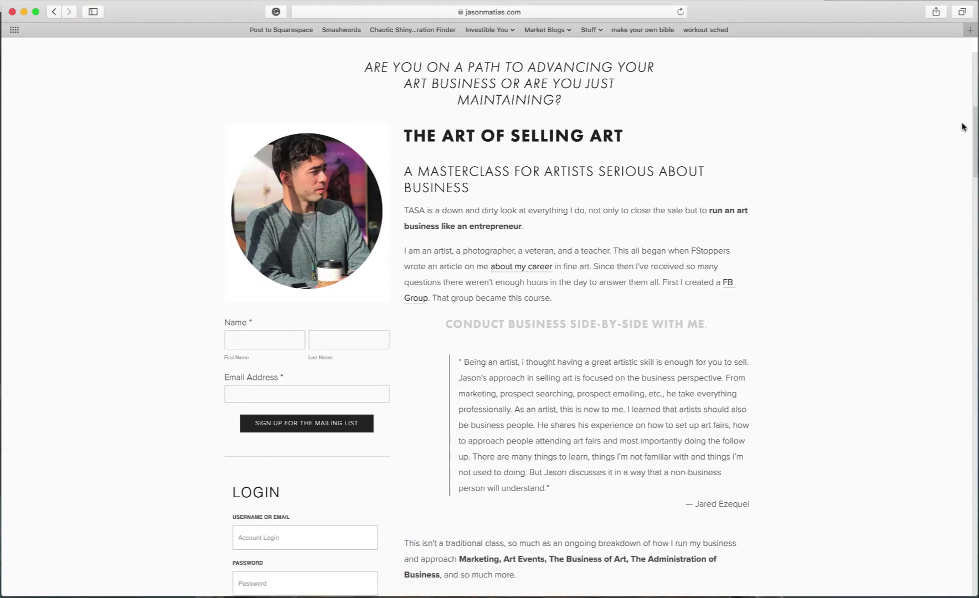
left_click_drag(975, 114, 961, 83)
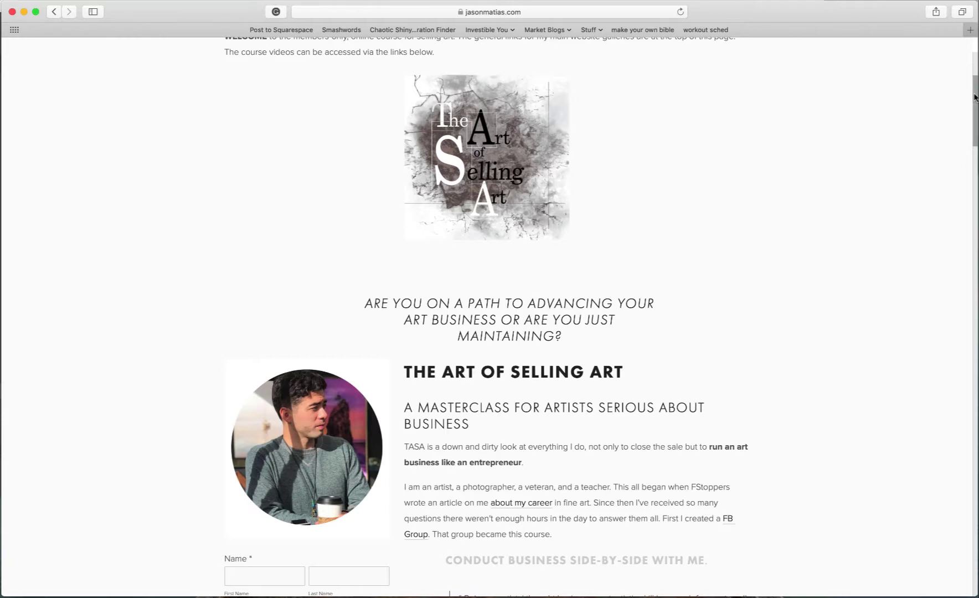
left_click_drag(973, 98, 969, 73)
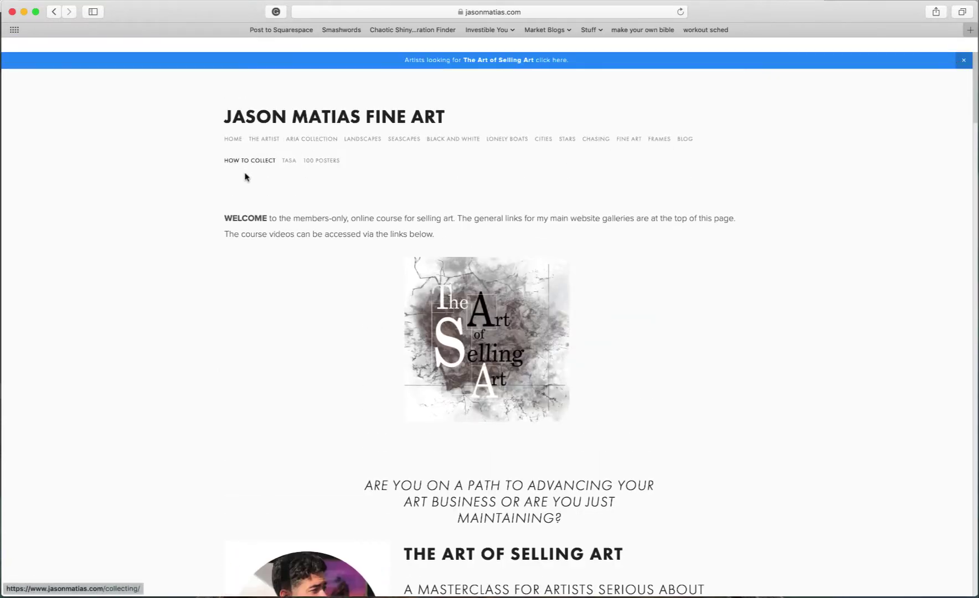
Return to the site's home page and browse a couple of slideshow photos.
left_click(234, 139)
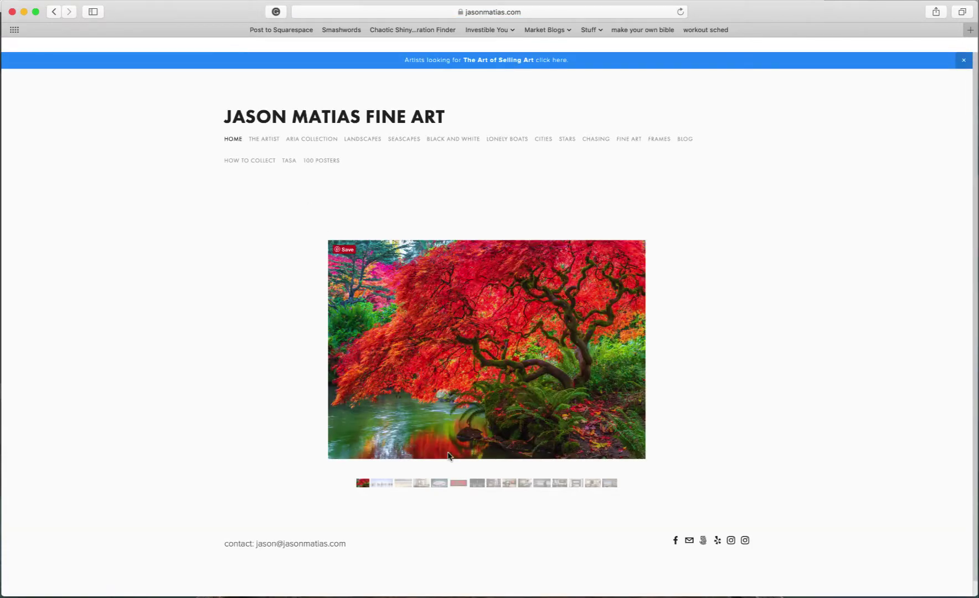
left_click(383, 483)
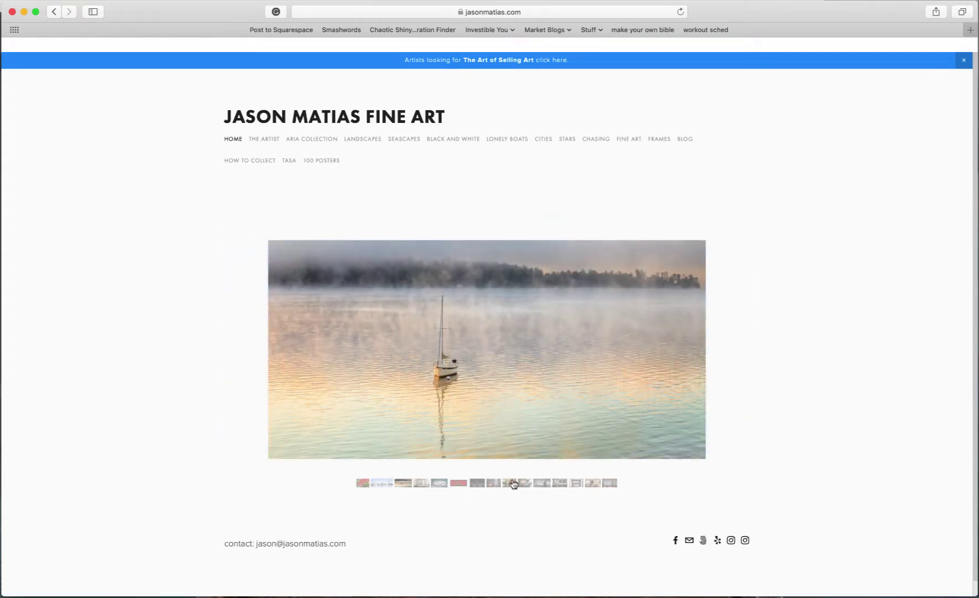
left_click(513, 484)
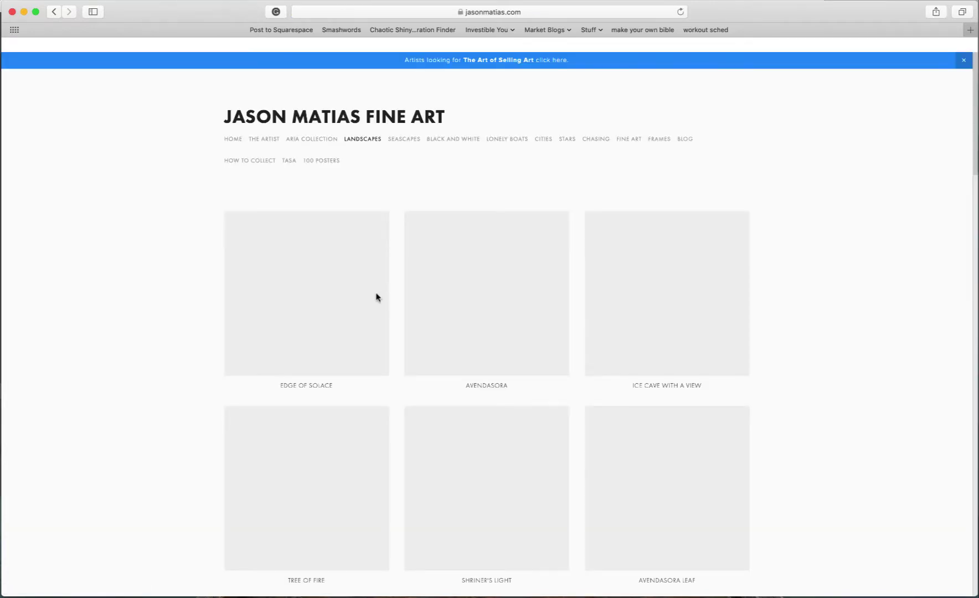
Open the Edge of Solace print page and browse its living-room and bedroom mockups.
left_click(352, 299)
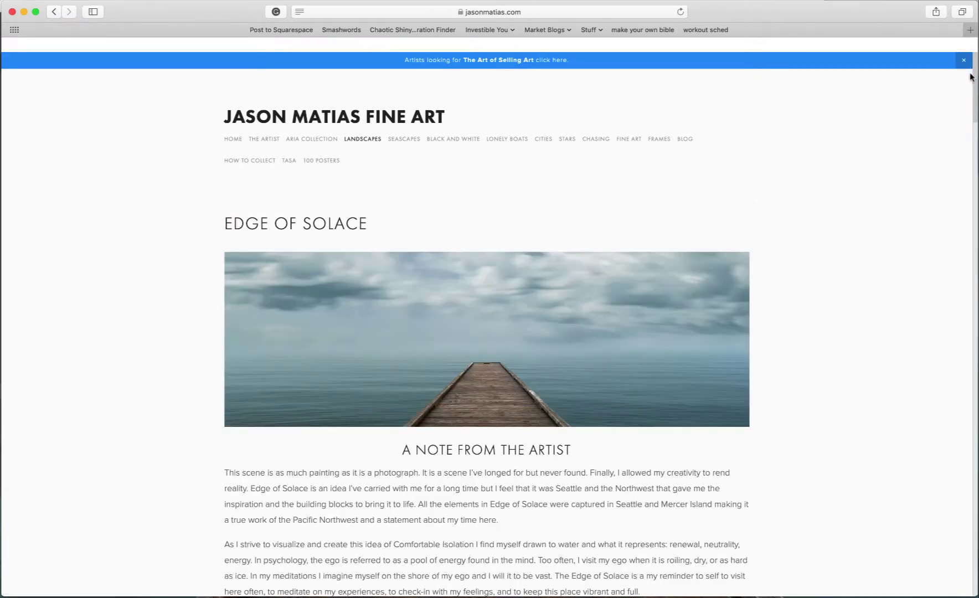
left_click_drag(972, 81, 970, 143)
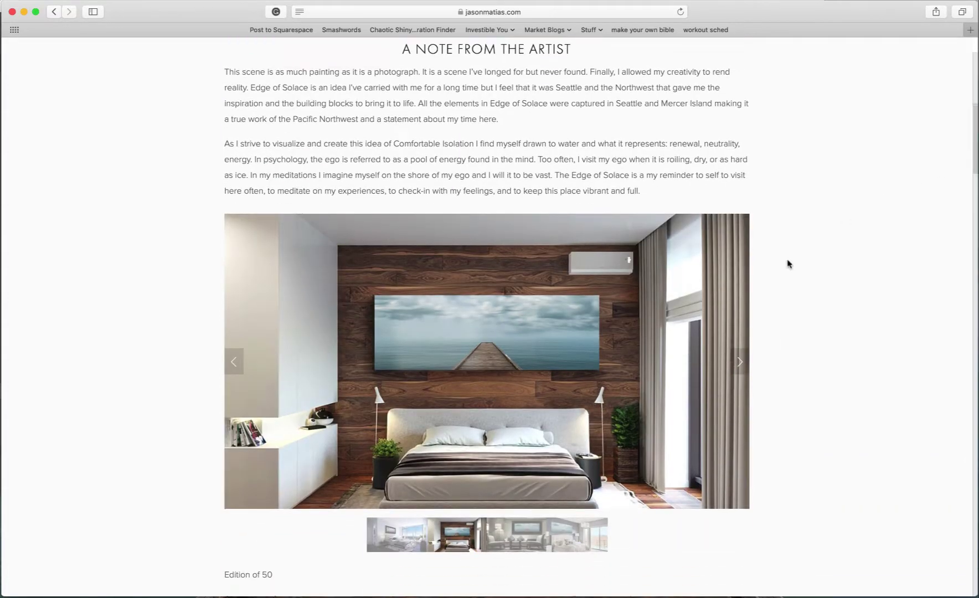
left_click(741, 360)
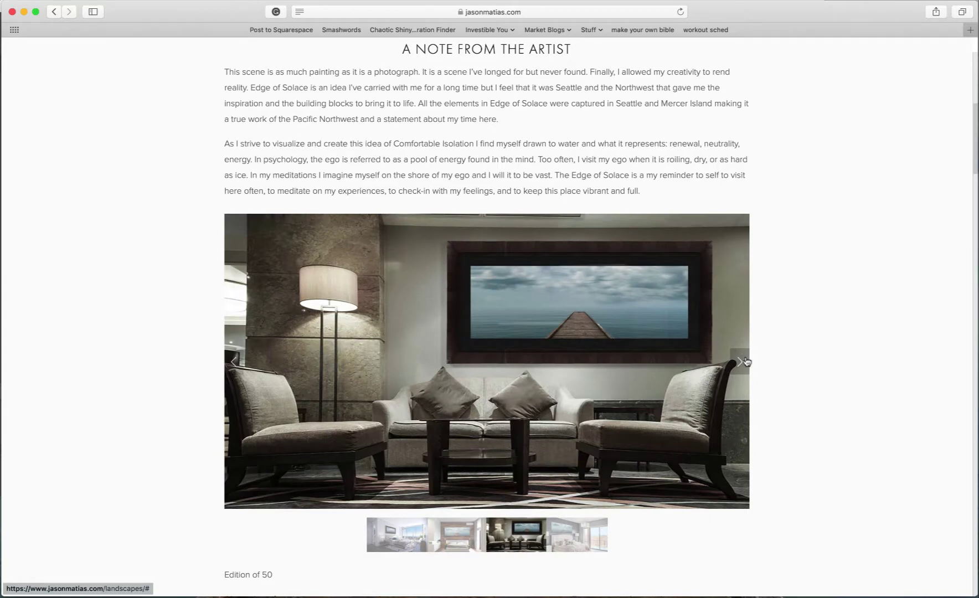
left_click(746, 361)
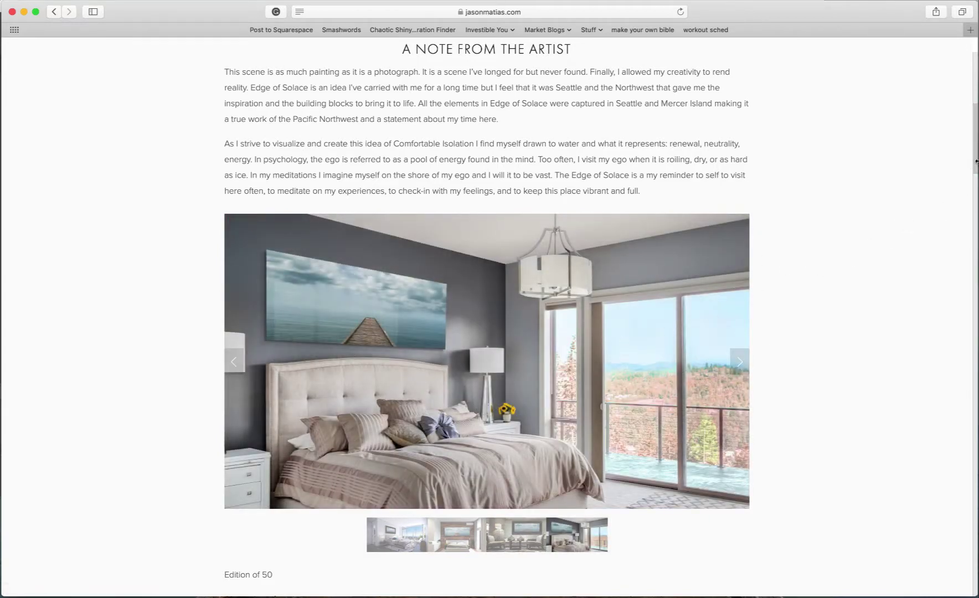
Preview the pier print in the brown-gold oxidized frame option.
left_click_drag(973, 166, 955, 251)
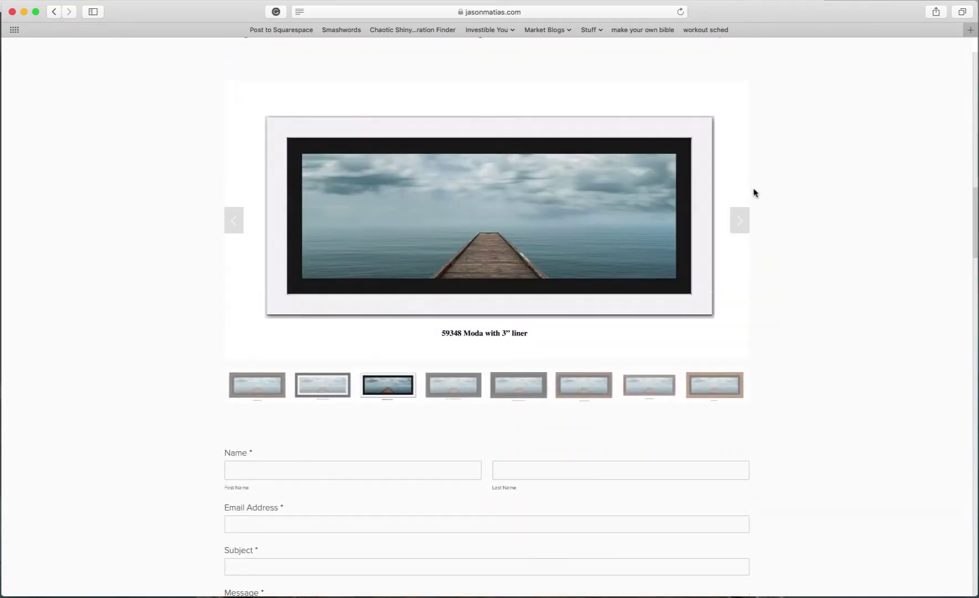
left_click(739, 219)
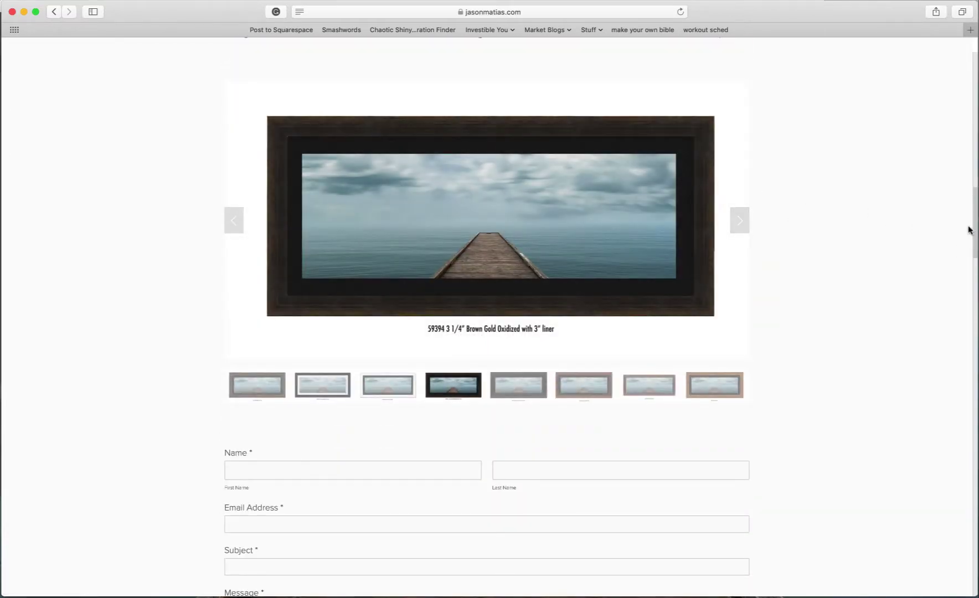
left_click_drag(974, 230, 976, 102)
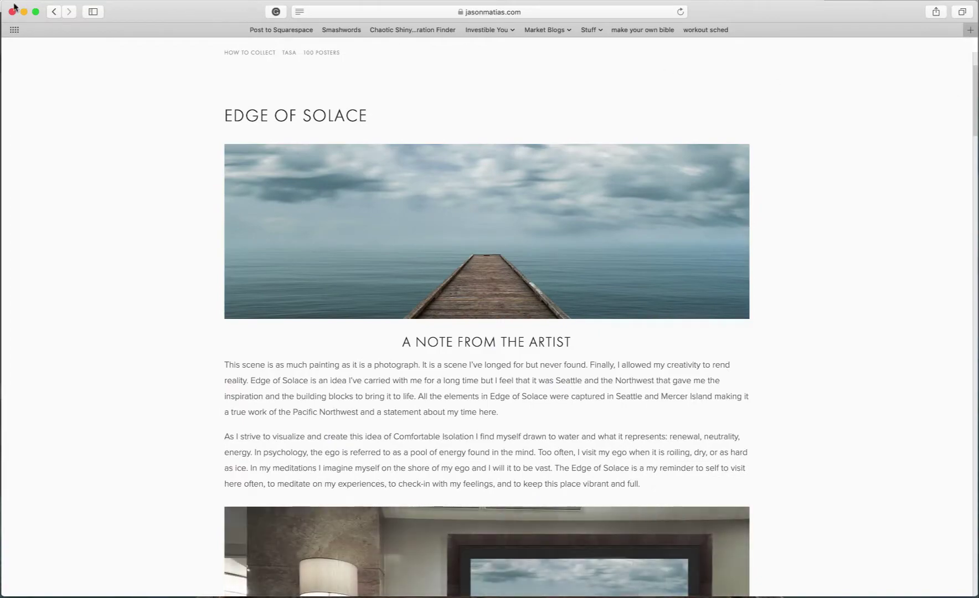
Close Safari and show the frame-corner screenshot full screen on a dark backdrop in Photoshop.
left_click(12, 11)
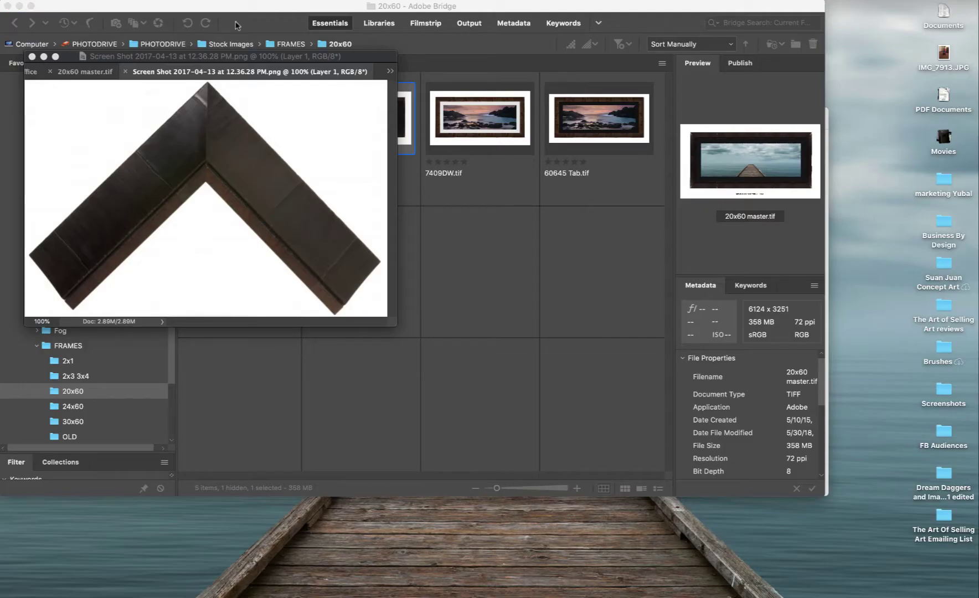
left_click(365, 61)
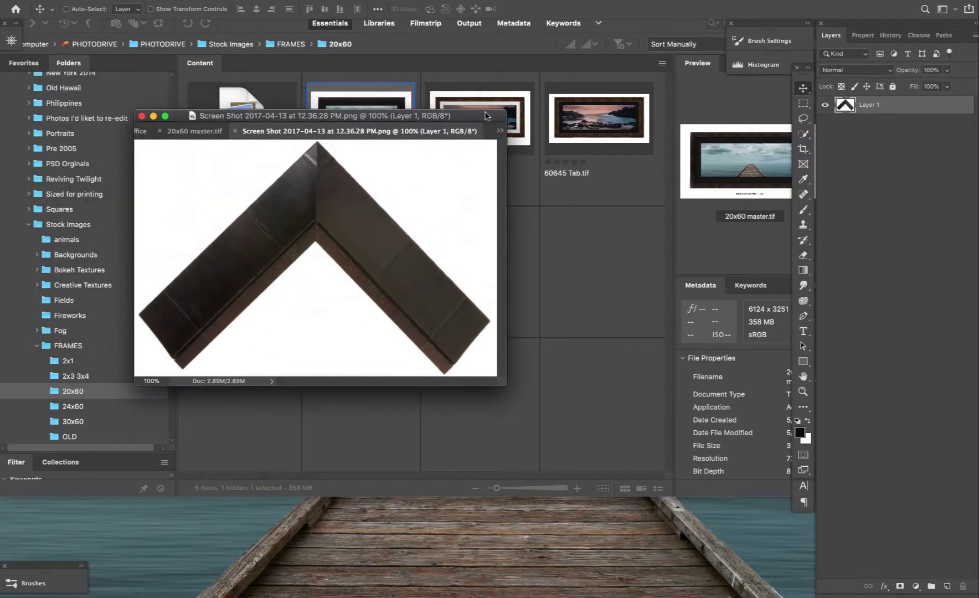
key("f")
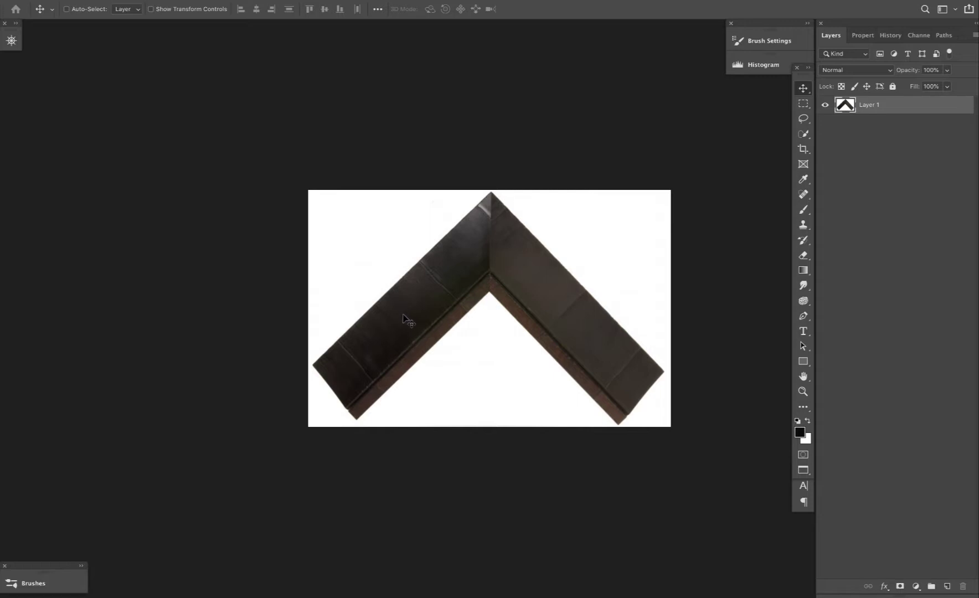
Enlarge the canvas with the crop tool past the image's right and bottom edges.
key("c")
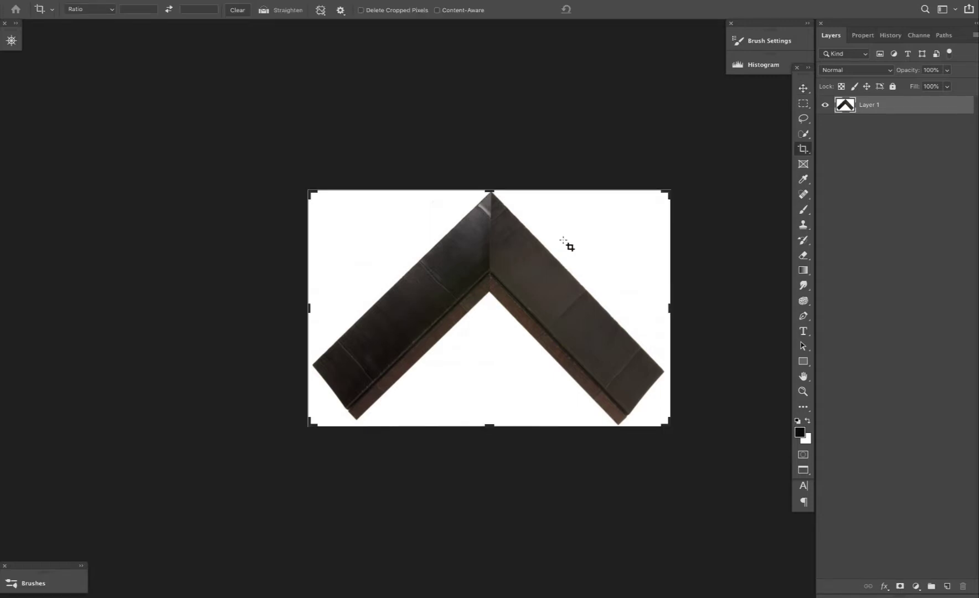
left_click_drag(667, 308, 751, 301)
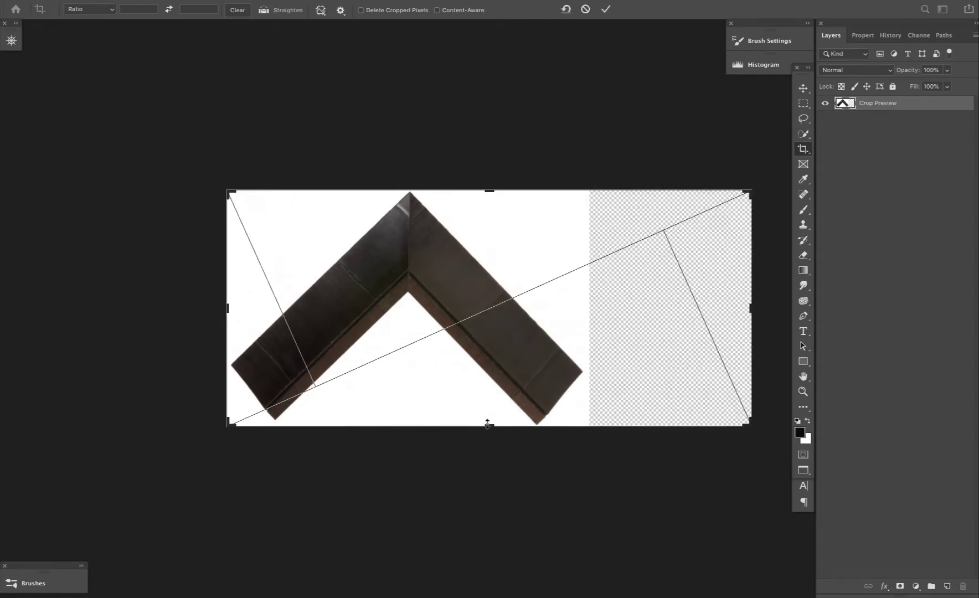
left_click_drag(489, 425, 488, 500)
key("Return")
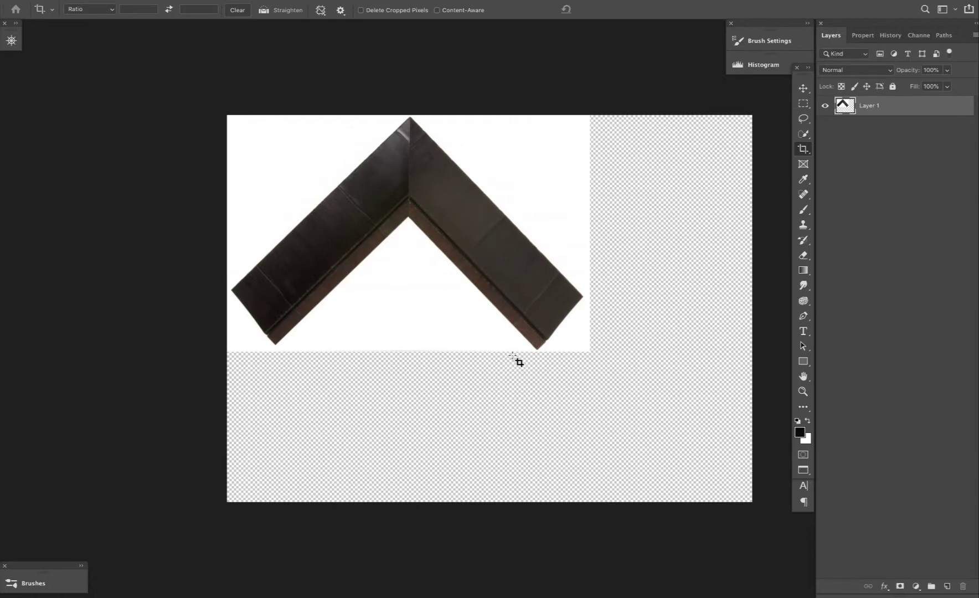
Move the frame-corner layer down and to the right on the enlarged canvas.
key("v")
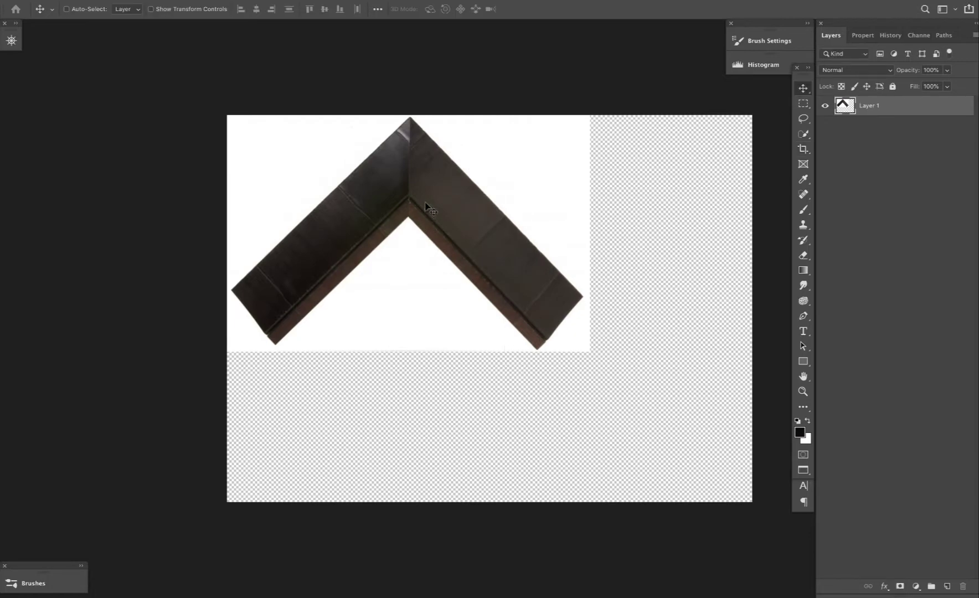
left_click_drag(446, 201, 468, 279)
key("ctrl+t")
Rotate the frame corner about 45° into an upright L and shrink it to two-thirds size.
left_click_drag(655, 203, 467, 210)
key("Return")
key("ctrl+t")
left_click_drag(640, 524, 450, 309)
key("Return")
Delete the white background around the L-frame with Quick Selection, then nudge it up-left.
key("w")
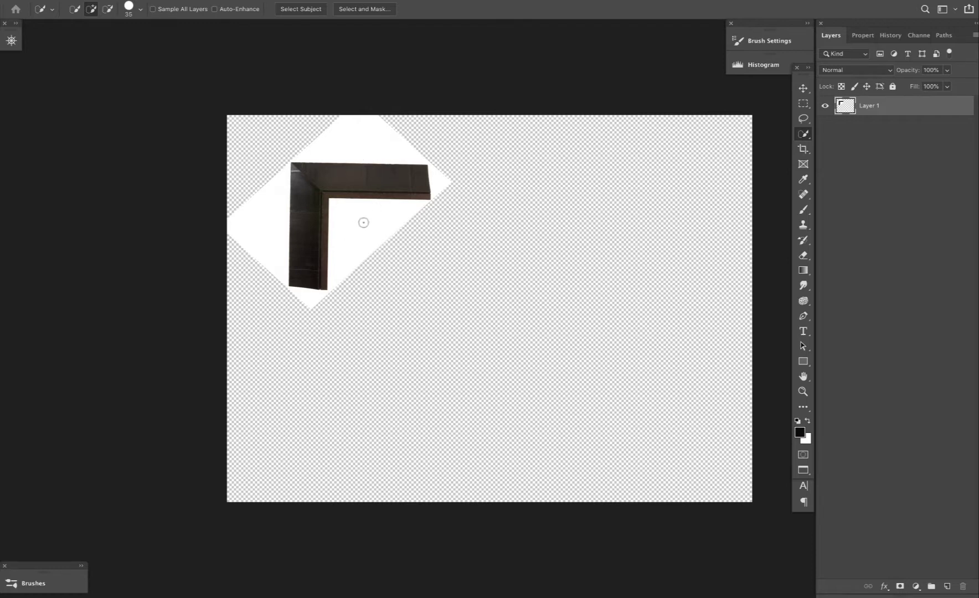
mouse_move(363, 222)
left_mouse_down()
mouse_move(258, 182)
mouse_move(251, 290)
mouse_move(277, 308)
left_mouse_up()
left_click_drag(356, 227, 426, 282)
mouse_move(479, 256)
left_mouse_down()
mouse_move(457, 194)
mouse_move(442, 188)
mouse_move(442, 167)
mouse_move(457, 161)
mouse_move(445, 189)
mouse_move(299, 300)
left_mouse_up()
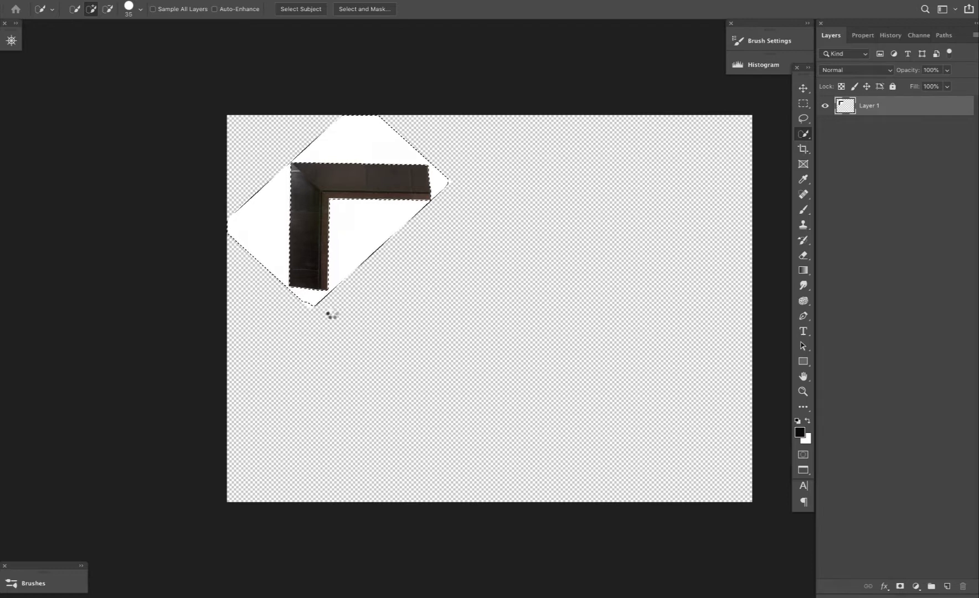
key("Delete")
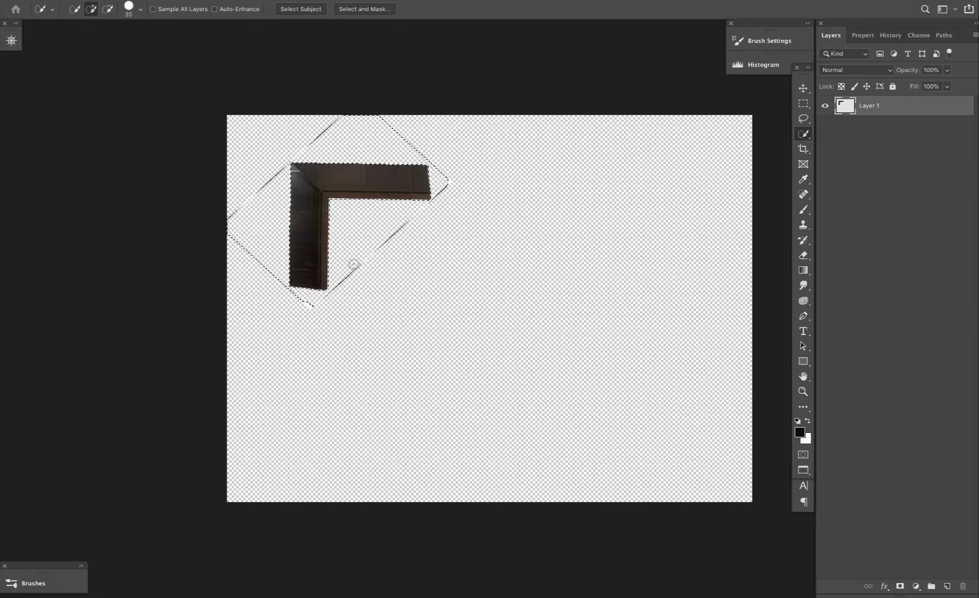
key("ctrl+d")
left_click_drag(363, 182, 340, 172)
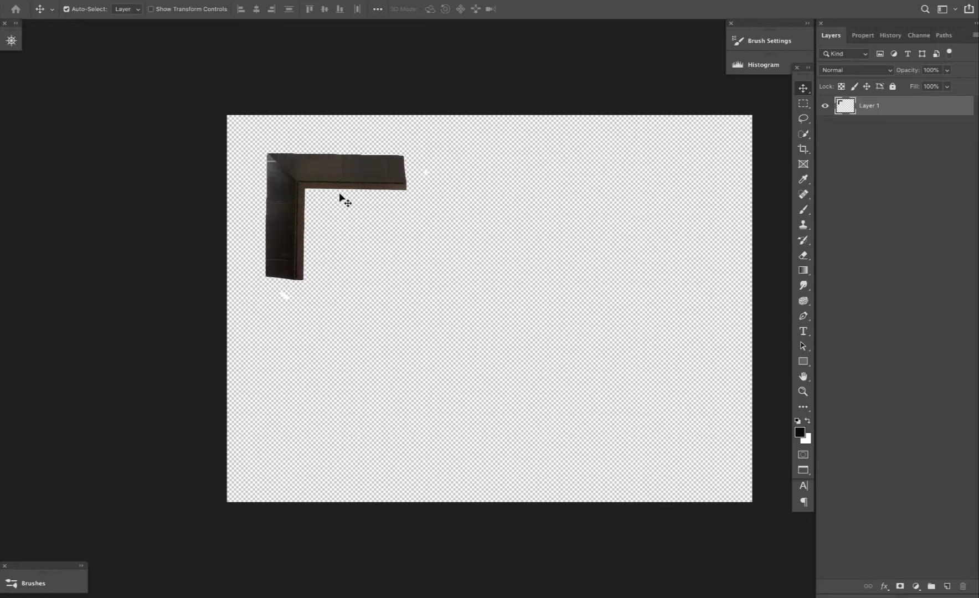
Duplicate the L-frame, slide the copy right to lengthen the top bar, and erase its extra leg.
key("ctrl+j")
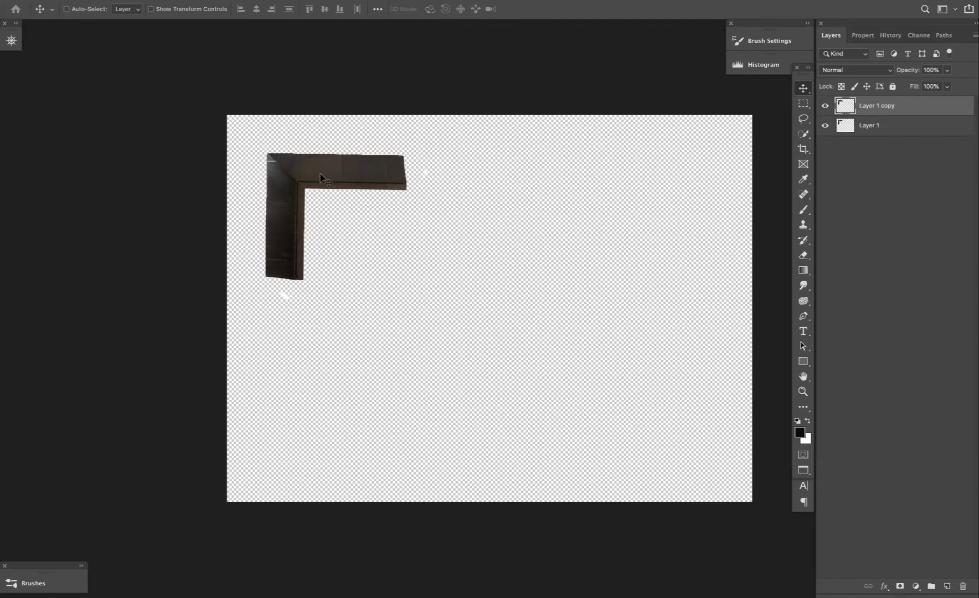
left_click_drag(321, 177, 397, 177)
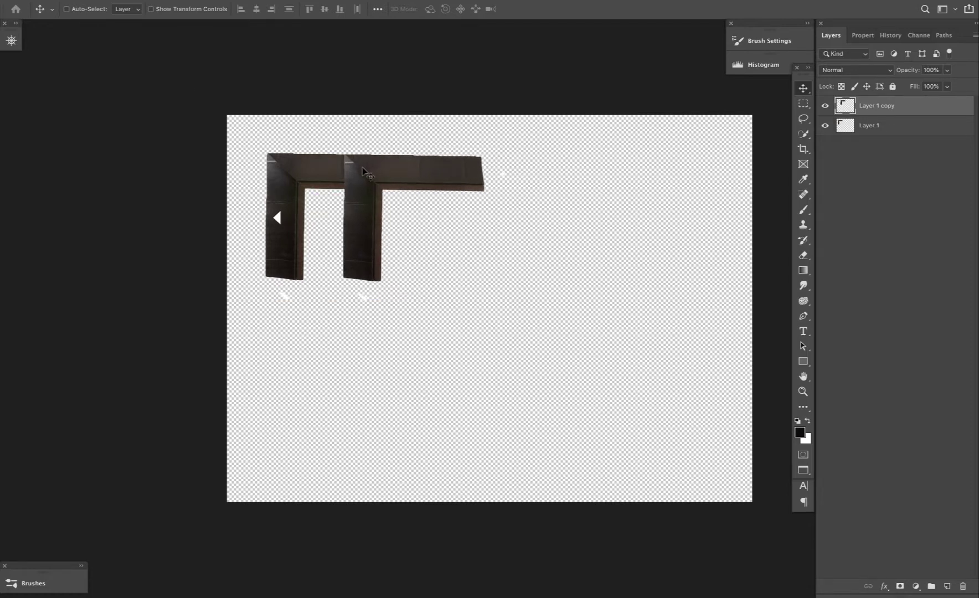
key("e")
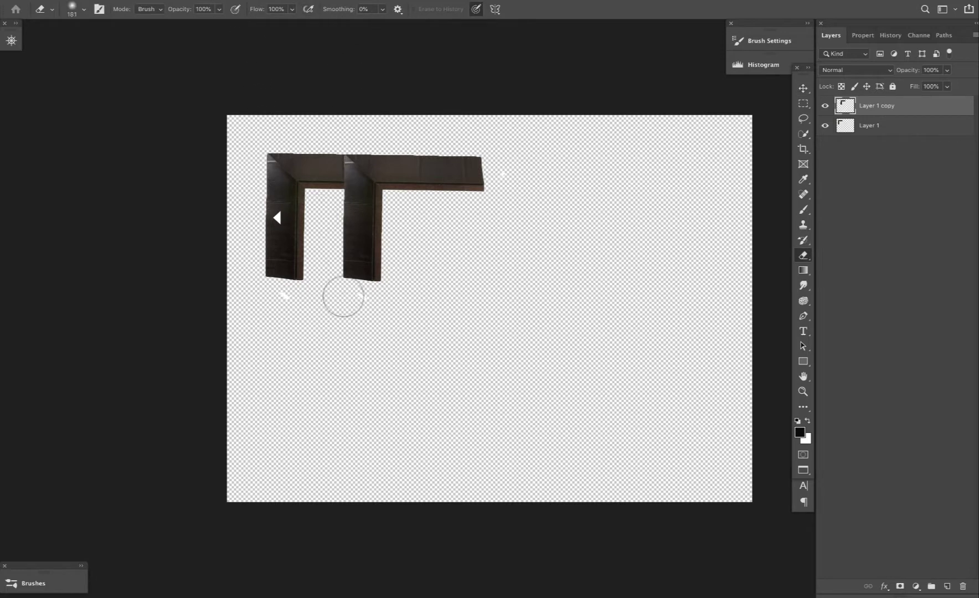
mouse_move(343, 296)
left_mouse_down()
mouse_move(360, 221)
mouse_move(336, 180)
mouse_move(333, 146)
left_mouse_up()
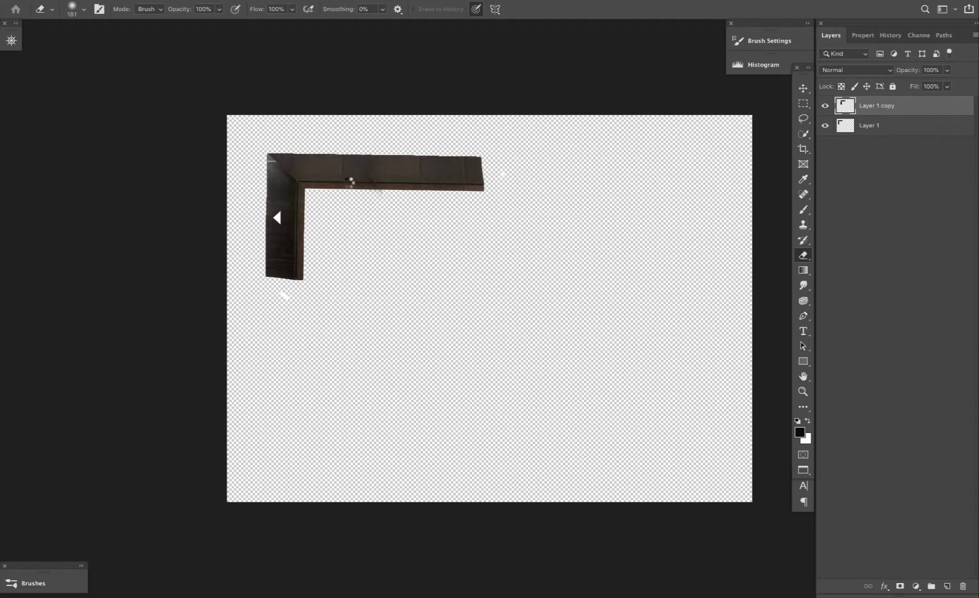
left_click_drag(357, 195, 356, 249)
Show rulers, merge the copy into Layer 1, and duplicate the combined corner layer.
key("ctrl+r")
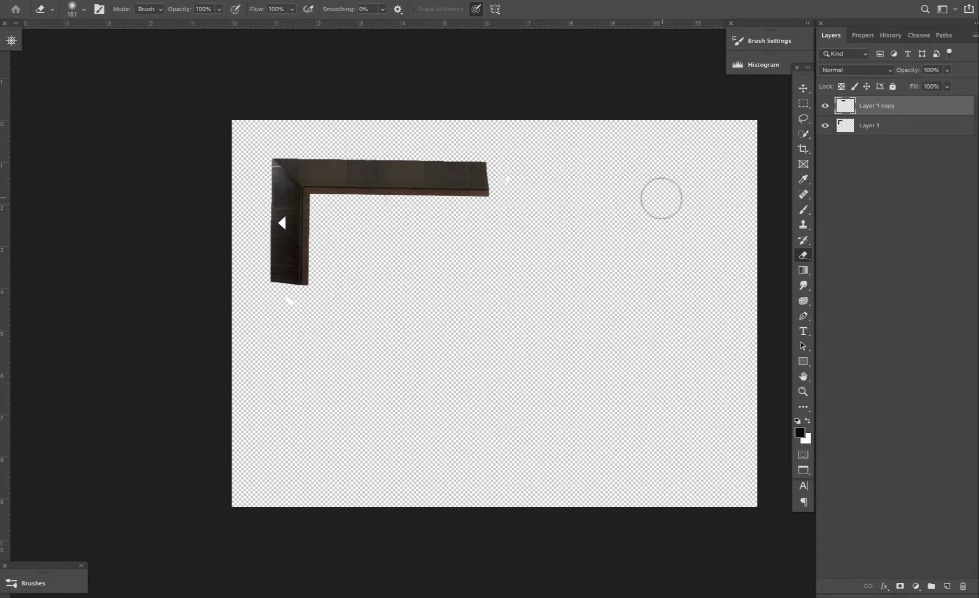
key("ctrl+e")
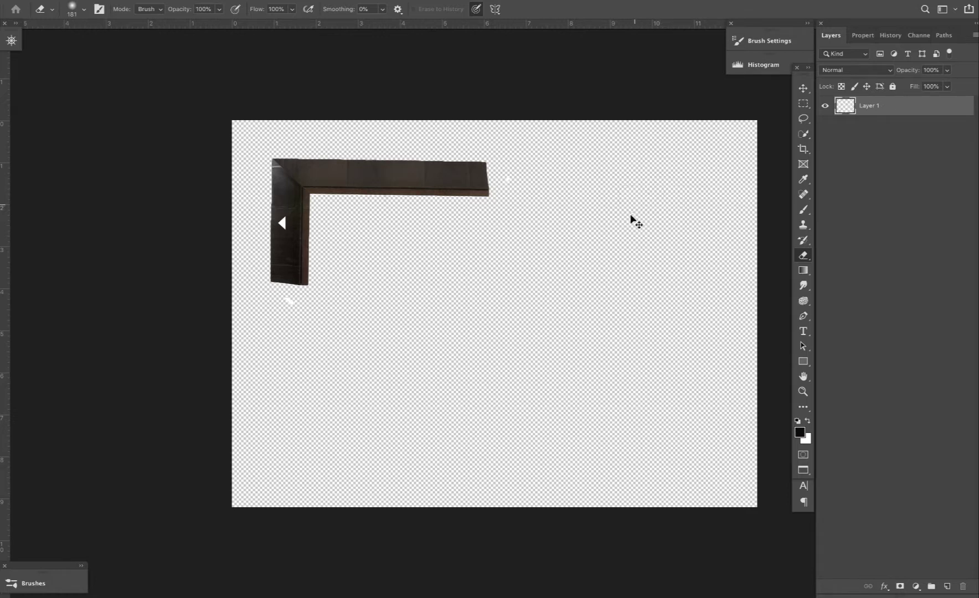
key("ctrl+j")
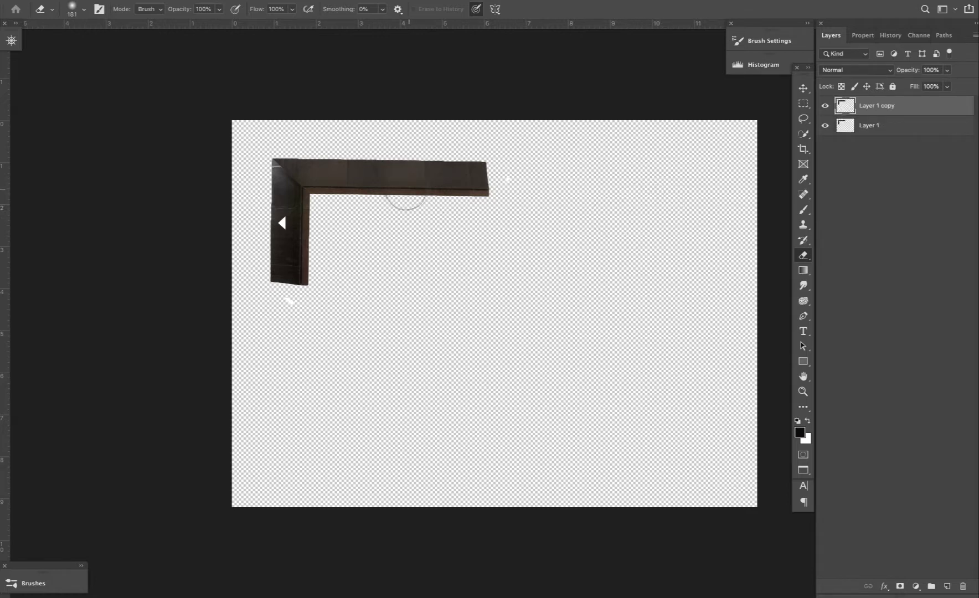
Flip the copied corner horizontally and move it to the right side of the frame.
key("ctrl+t")
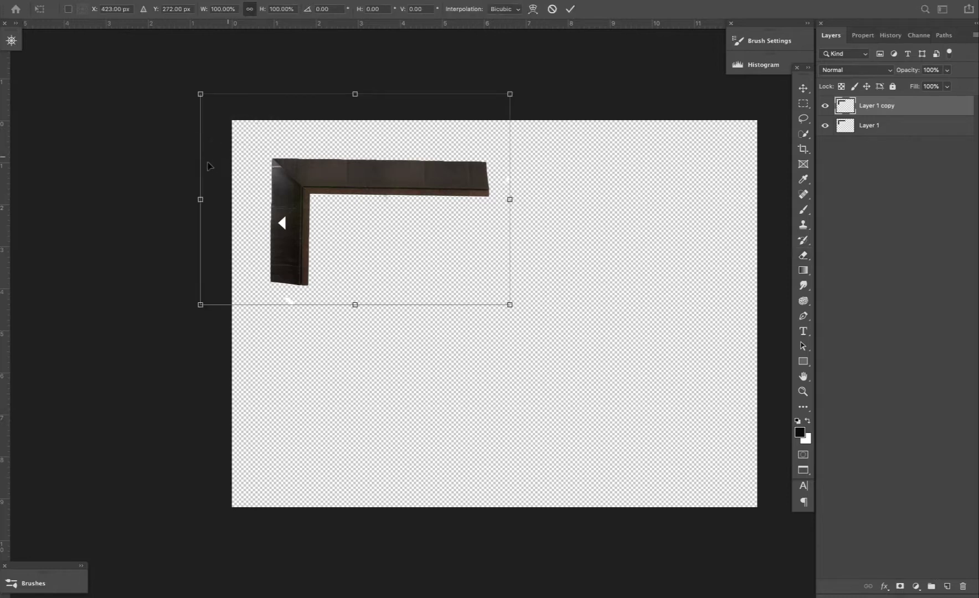
left_click_drag(190, 158, 195, 162)
key("ctrl+z")
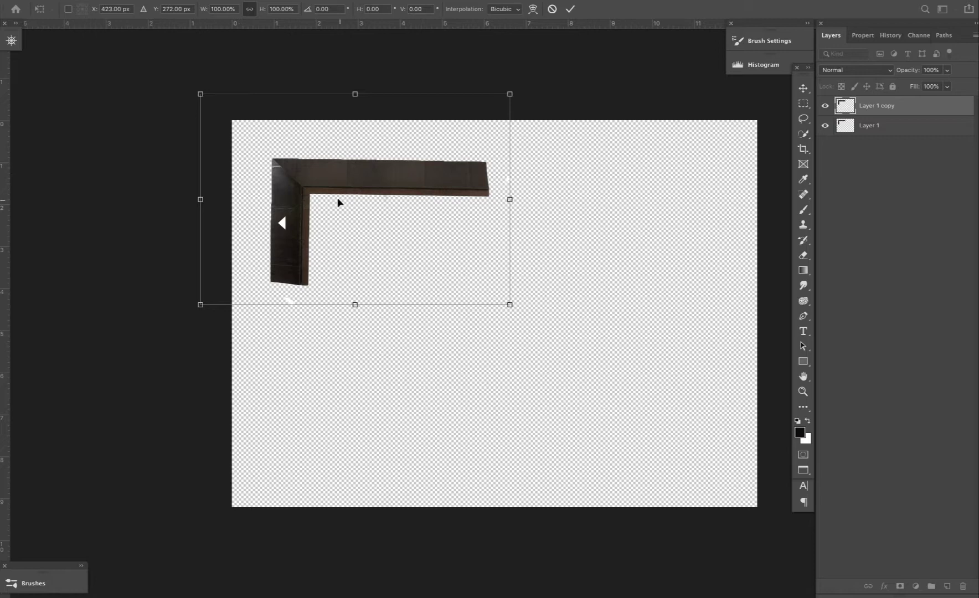
right_click(333, 202)
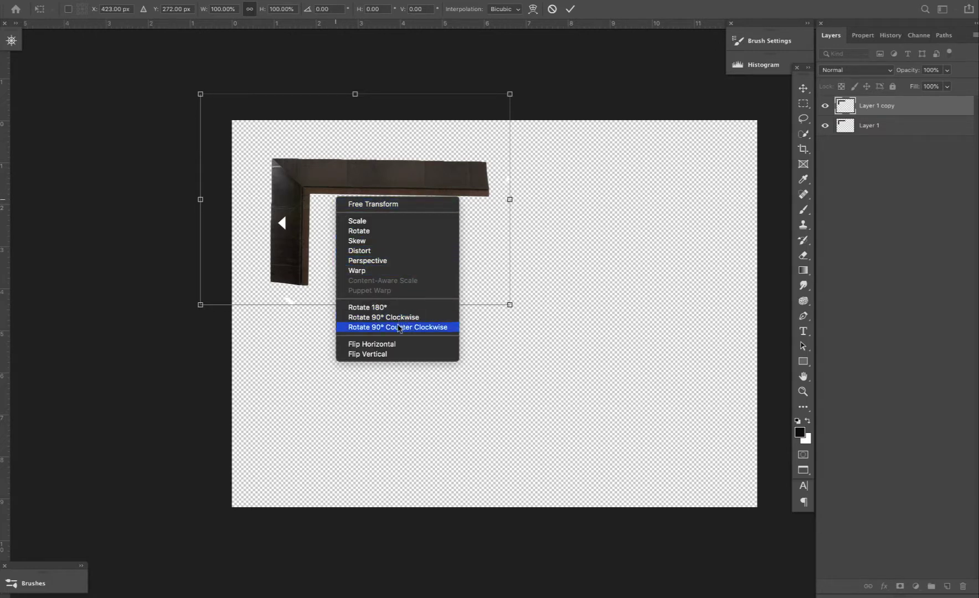
left_click(389, 344)
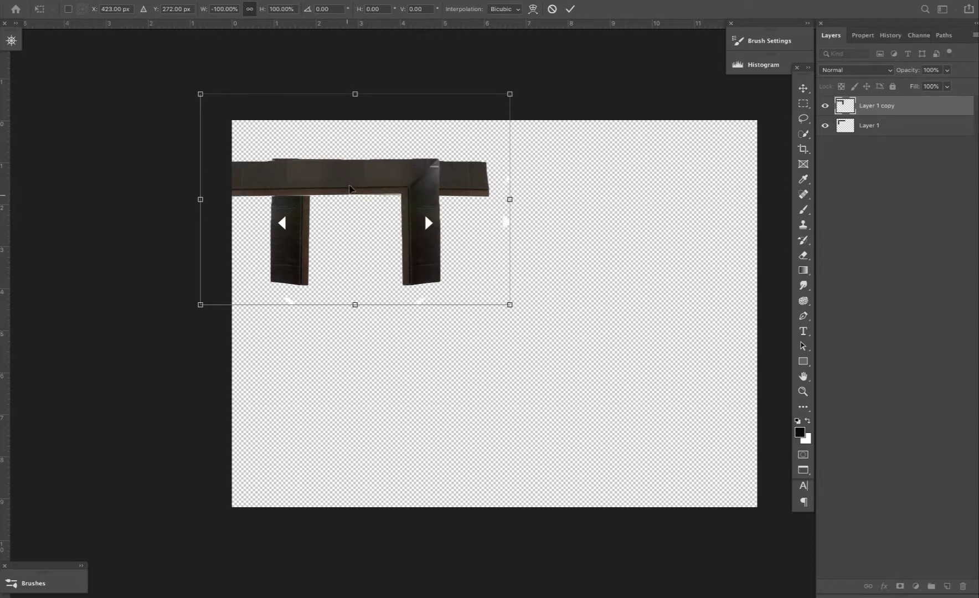
left_click_drag(435, 218, 582, 187)
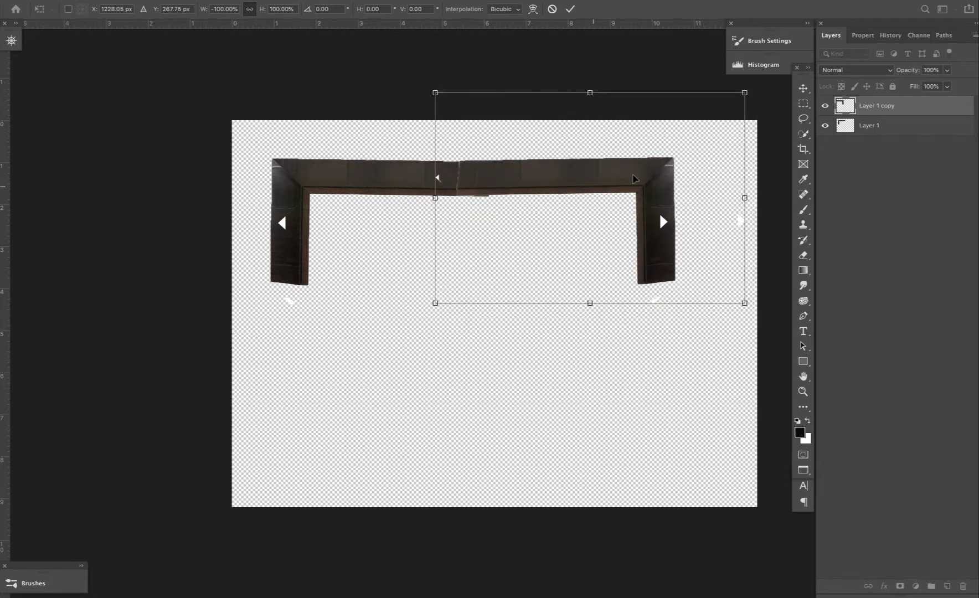
Rotate and skew the right piece so its top edge lines up seamlessly, and commit.
left_click_drag(760, 91, 764, 104)
left_click_drag(614, 150, 595, 163)
left_click_drag(742, 301, 748, 284)
left_click_drag(515, 198, 526, 188)
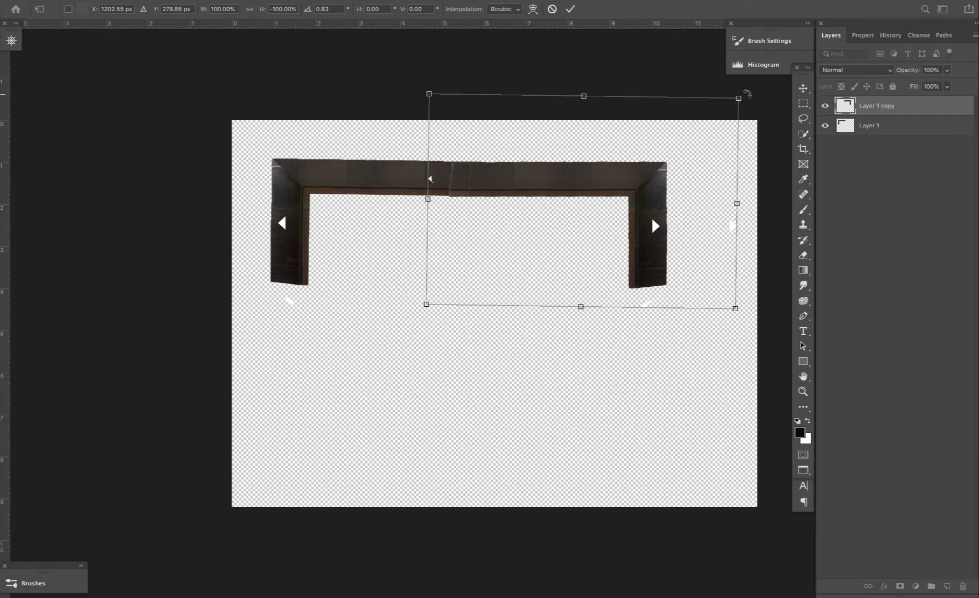
left_click_drag(745, 94, 749, 101)
left_click_drag(669, 233, 640, 226)
key("Return")
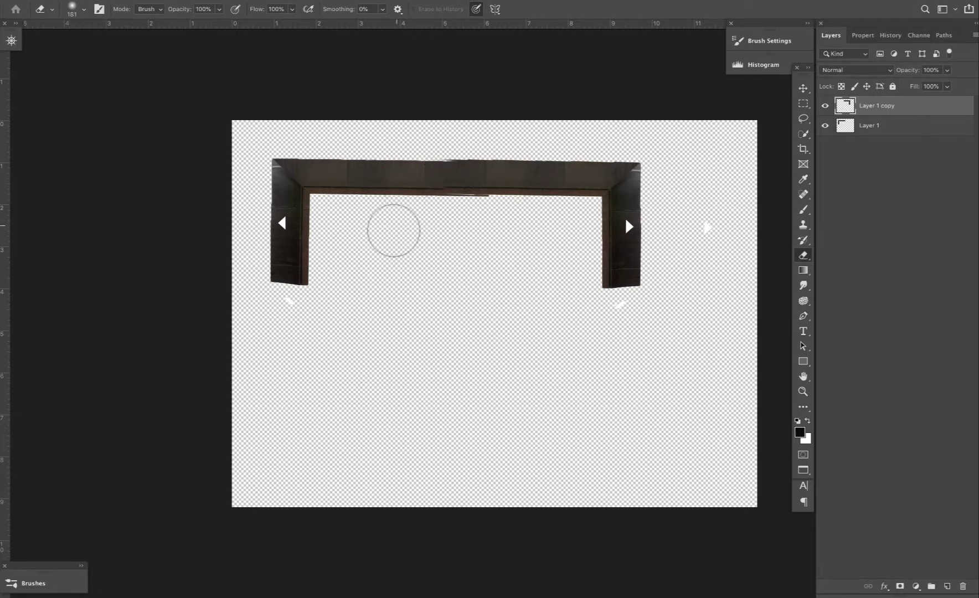
key("ctrl+t")
Flip the upper half vertically, level it as the bottom edge, and merge it into Layer 1.
right_click(428, 225)
left_click(463, 382)
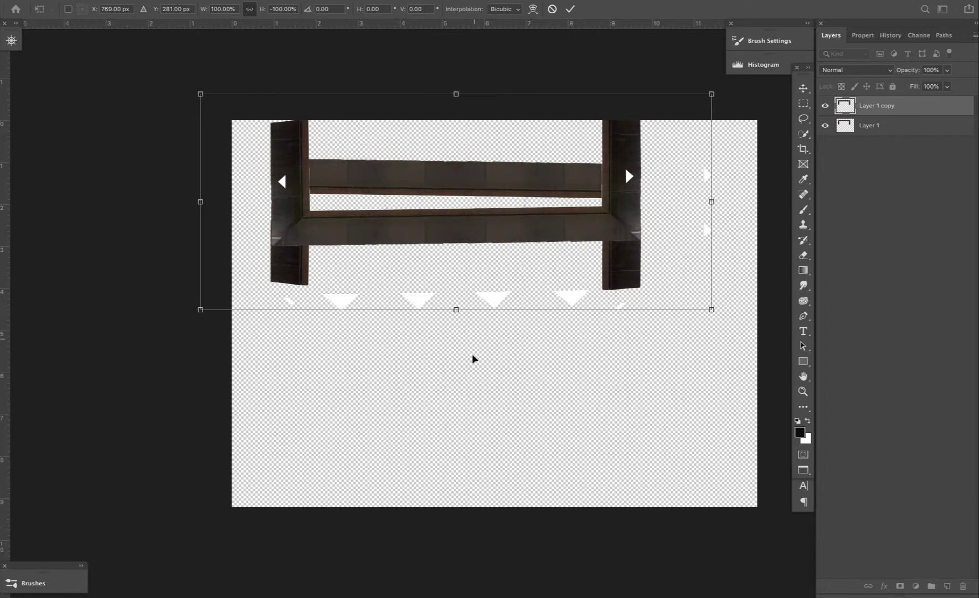
left_click_drag(558, 330, 566, 323)
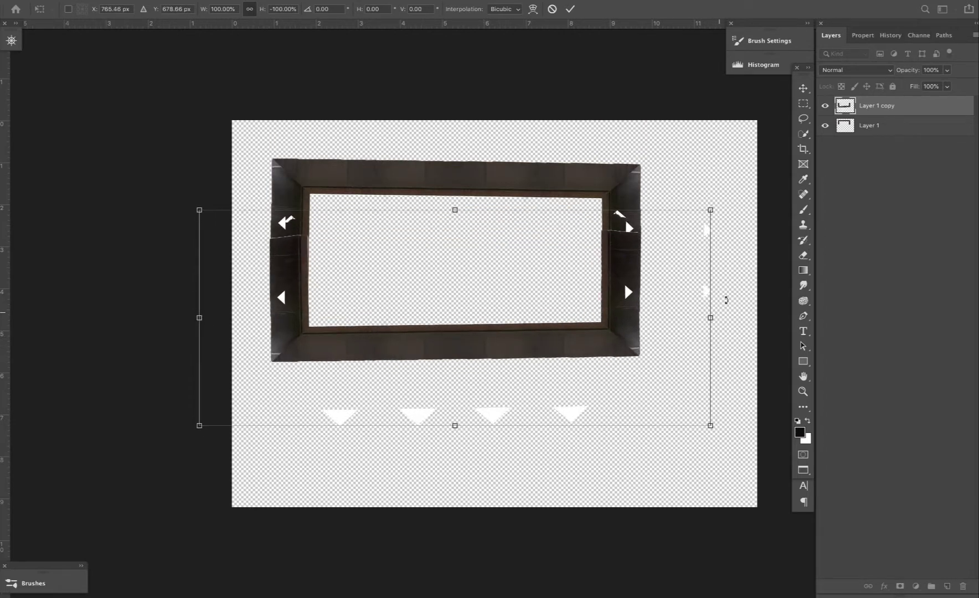
left_click_drag(725, 293, 726, 323)
key("Return")
key("e")
key("ctrl+e")
key("v")
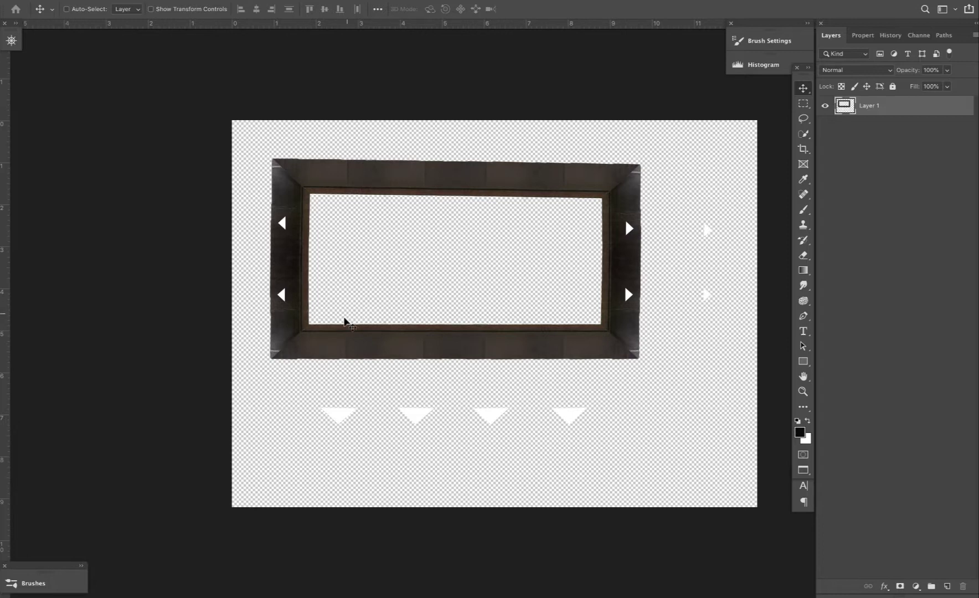
Close the frame document without saving and zoom out on the 20x60 master mockup.
key("super+w")
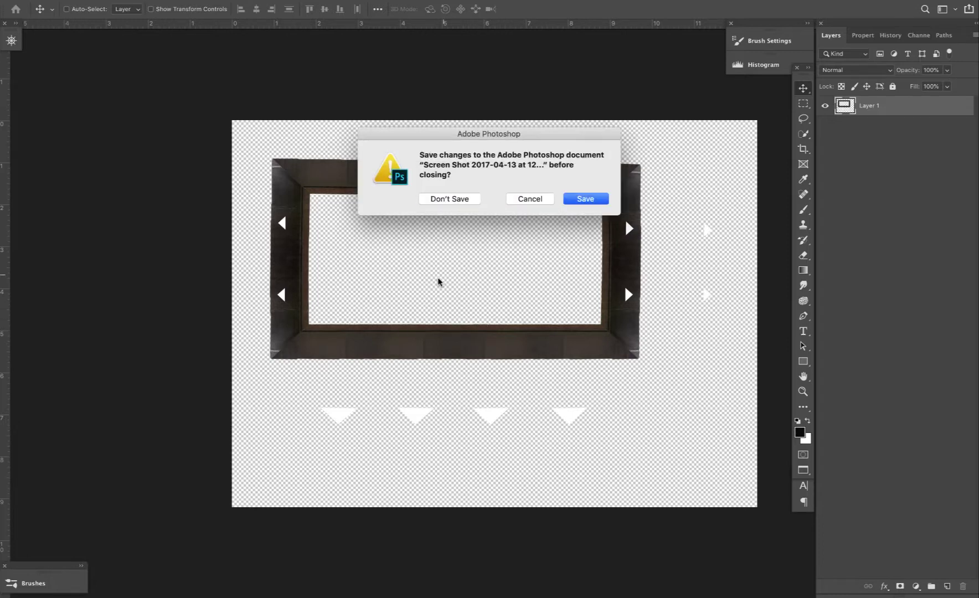
key("super+d")
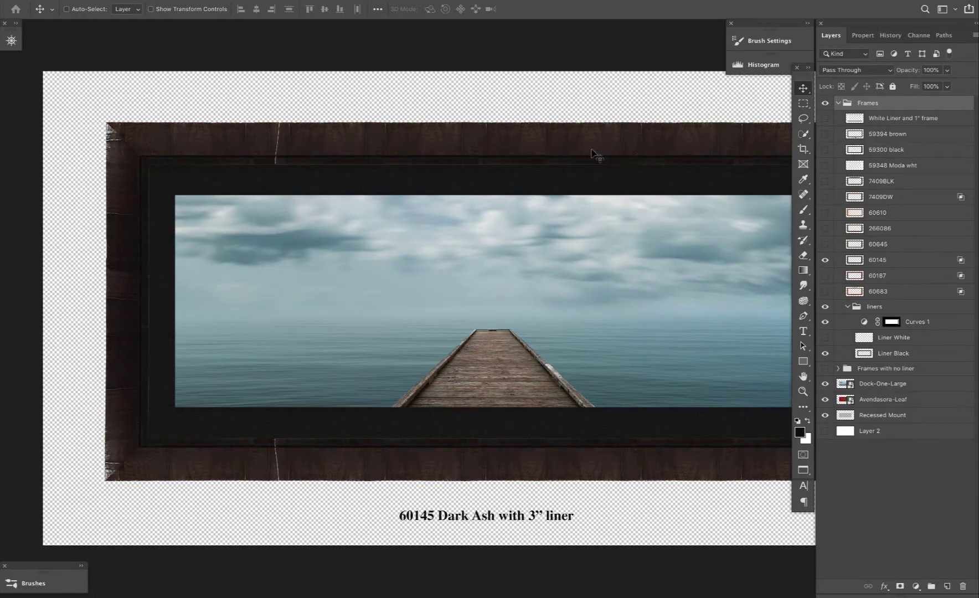
key("super+minus")
key("super+minus")
key("super+r")
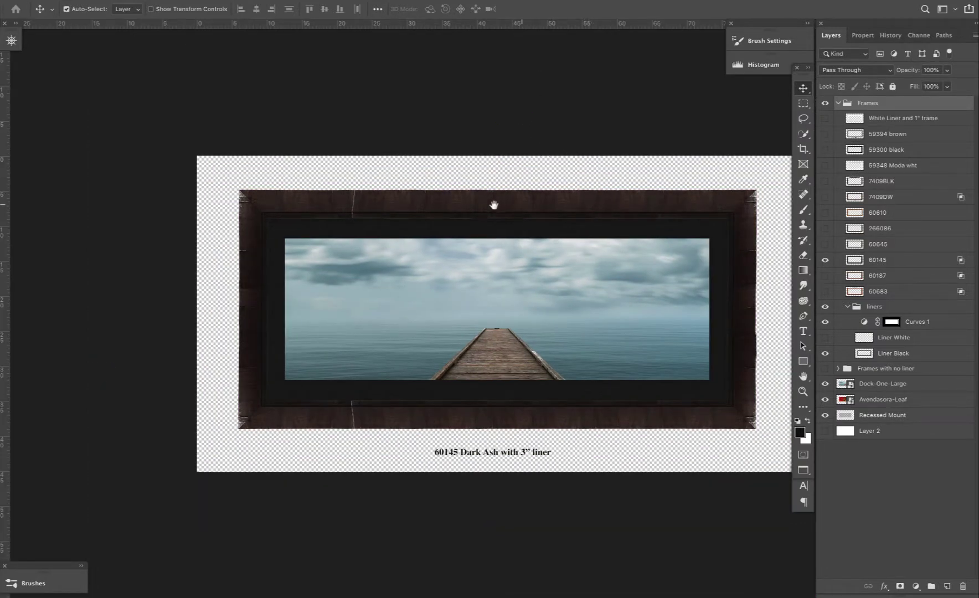
scroll(493, 205, "right", 3)
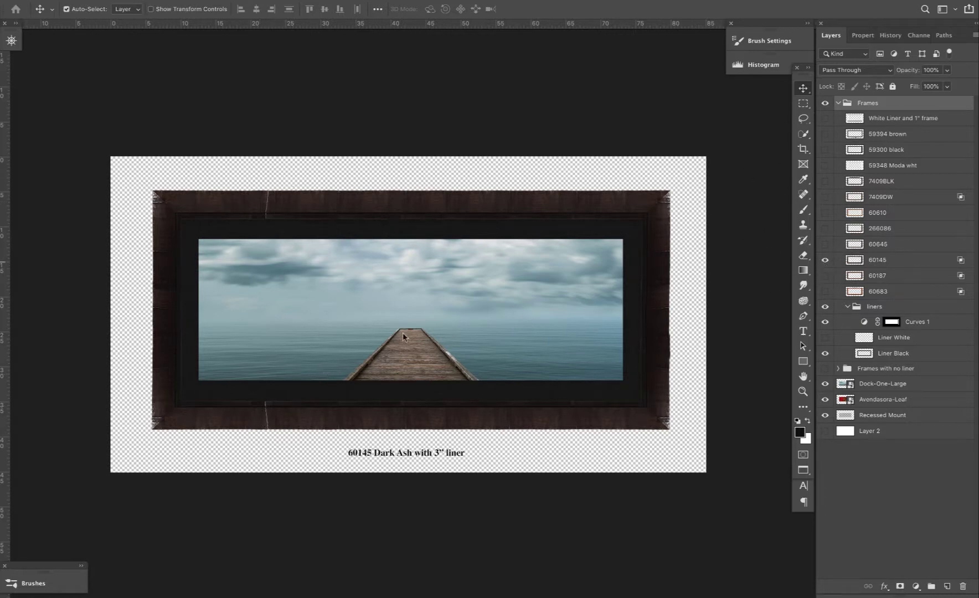
Compare frame layers, then show 59300 Satin Black with Liner White and hide Liner Black.
left_click(828, 384)
left_click(827, 384)
left_click(826, 260)
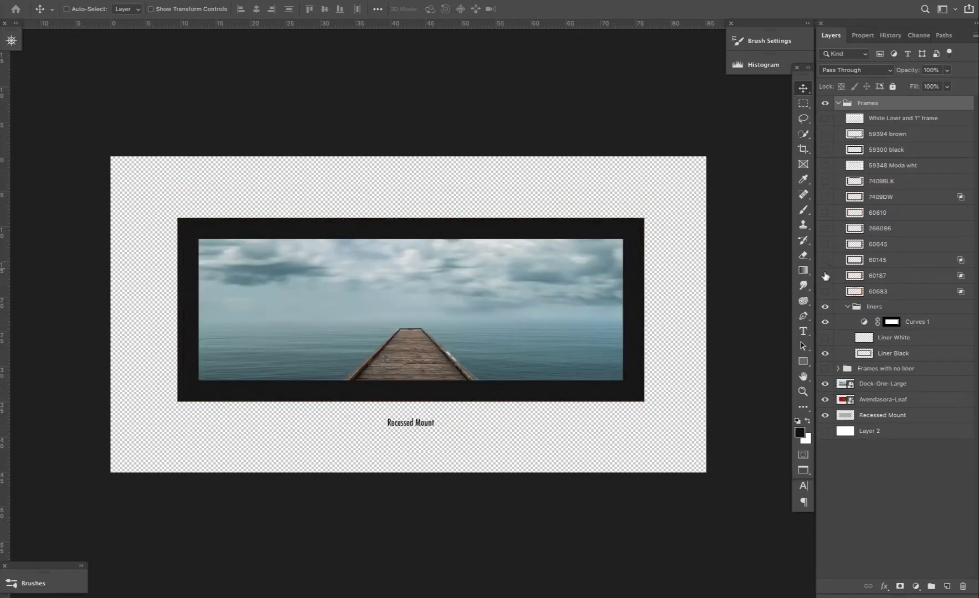
left_click(825, 275)
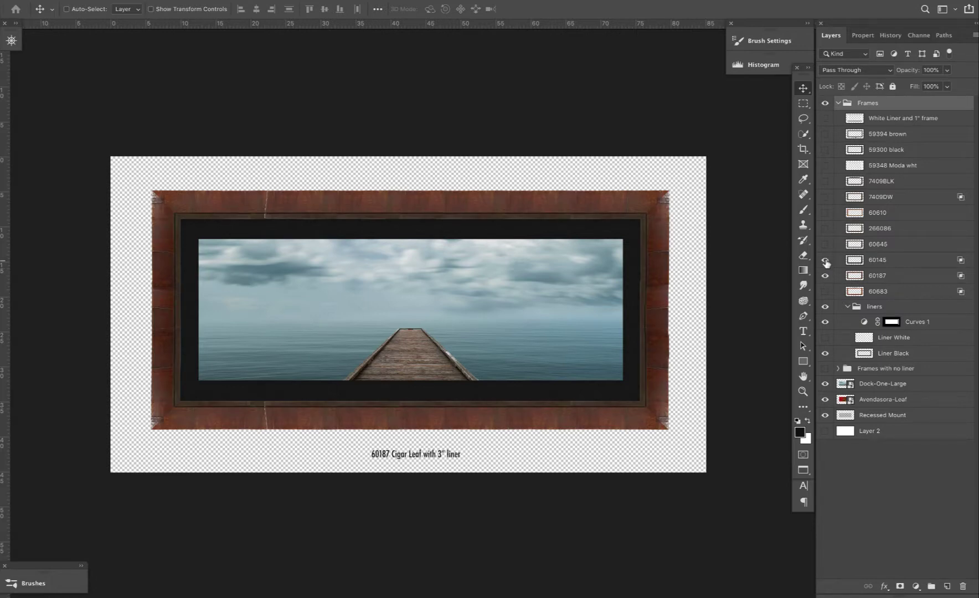
left_click(826, 260)
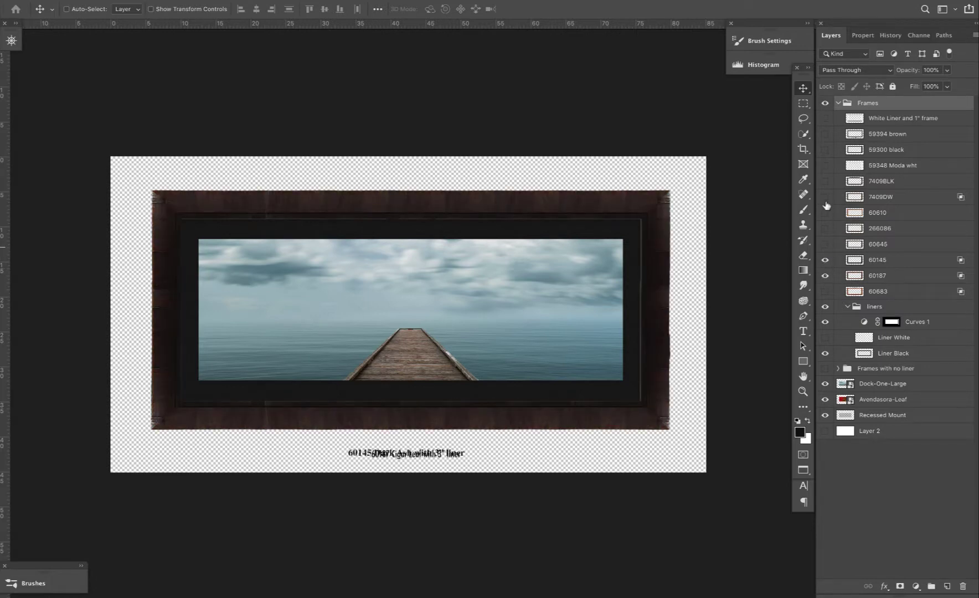
left_click(826, 277)
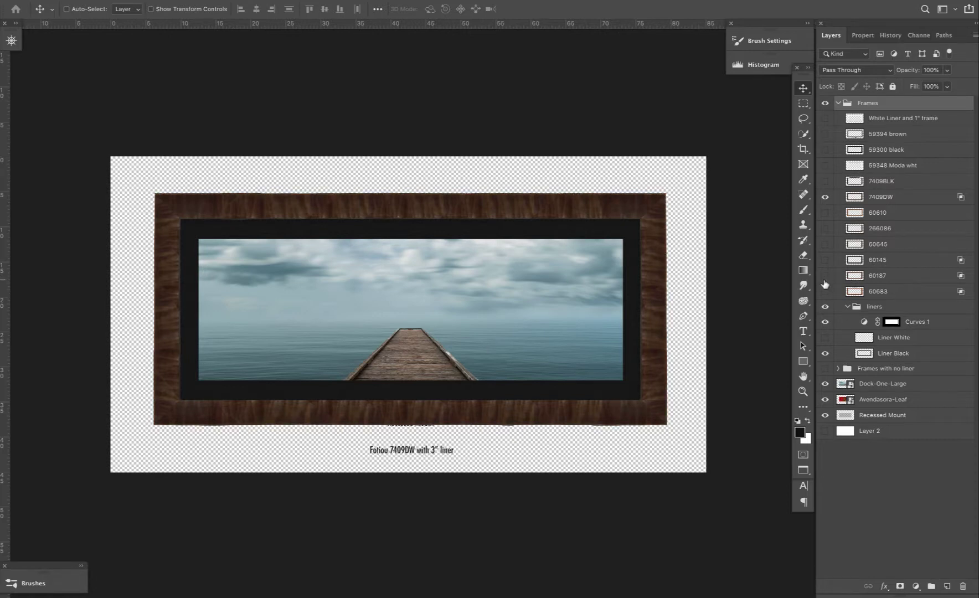
left_click(825, 150)
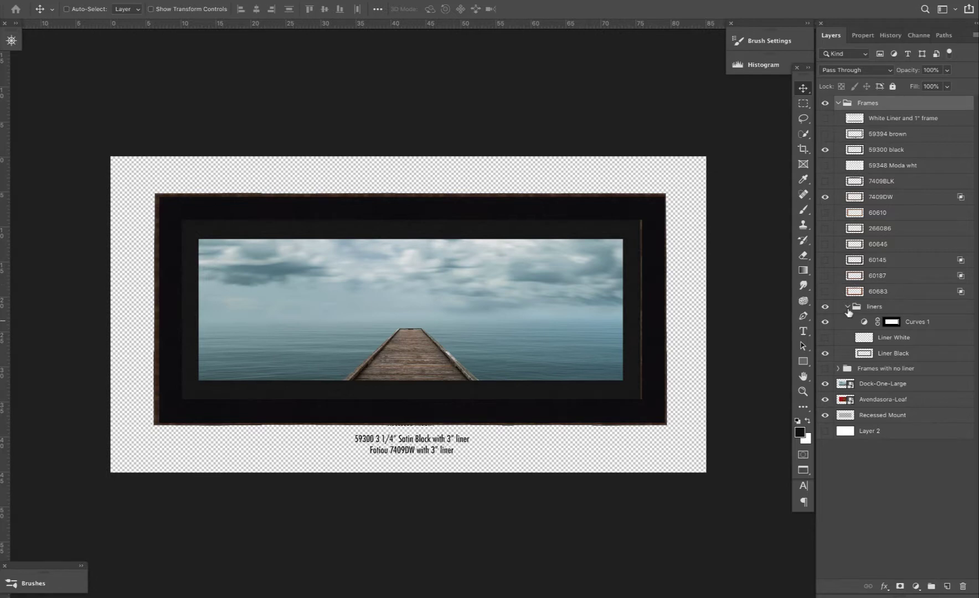
left_click(825, 337)
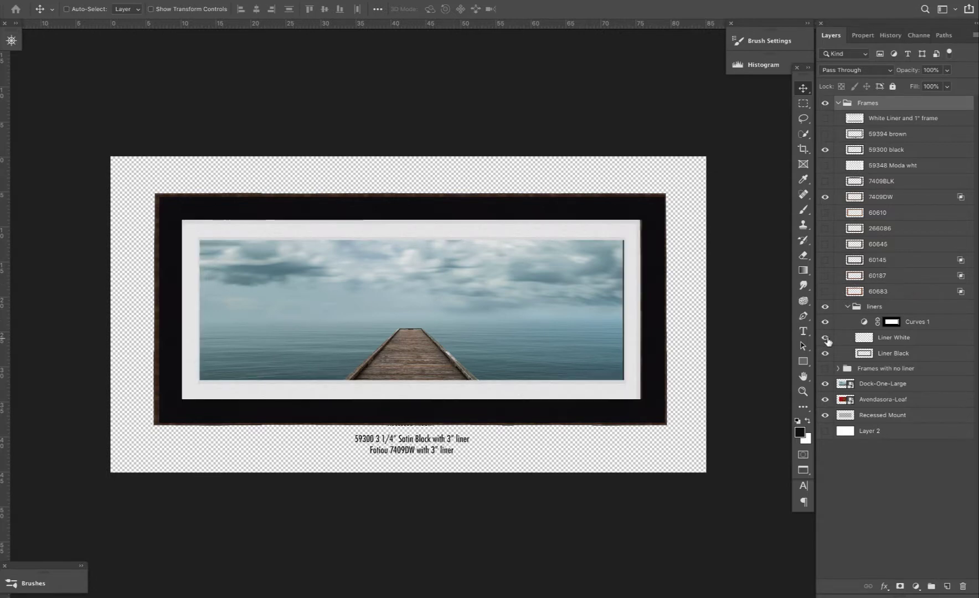
left_click(825, 353)
Close the 20x60 master mockup without saving and return the office mockup to full screen.
key("f")
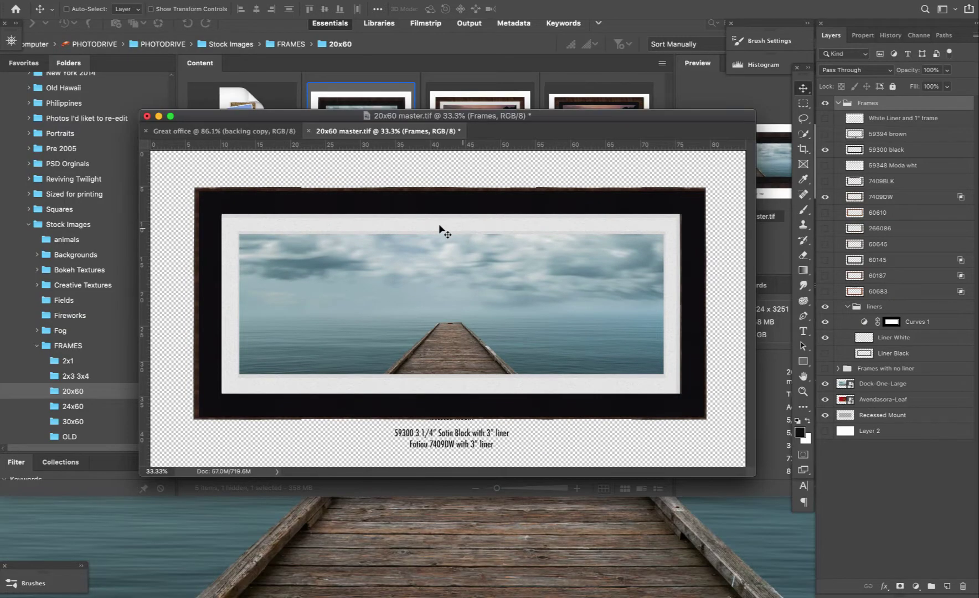
left_click(307, 131)
key("super+d")
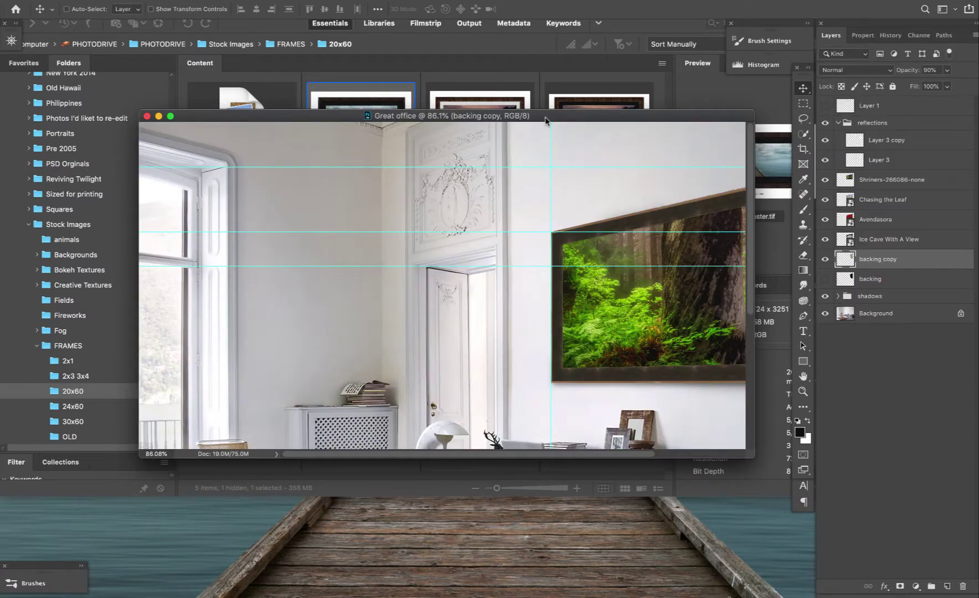
left_click_drag(546, 117, 545, 351)
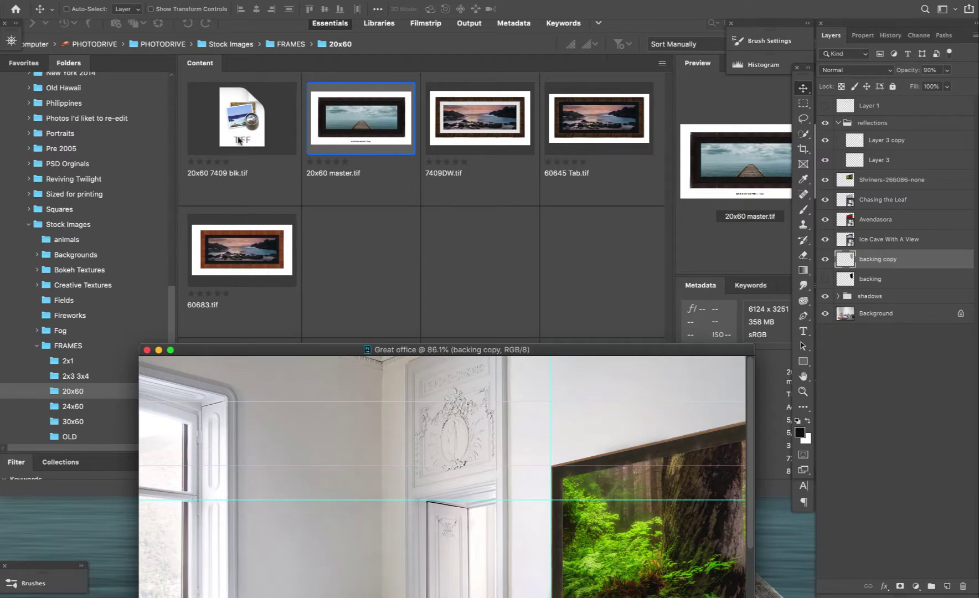
left_click_drag(448, 350, 436, 118)
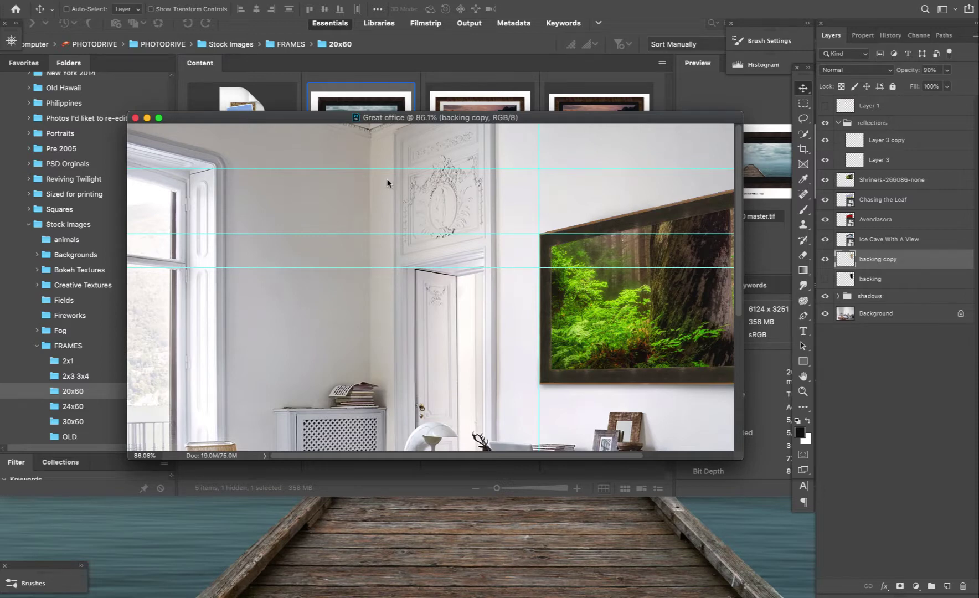
key("f")
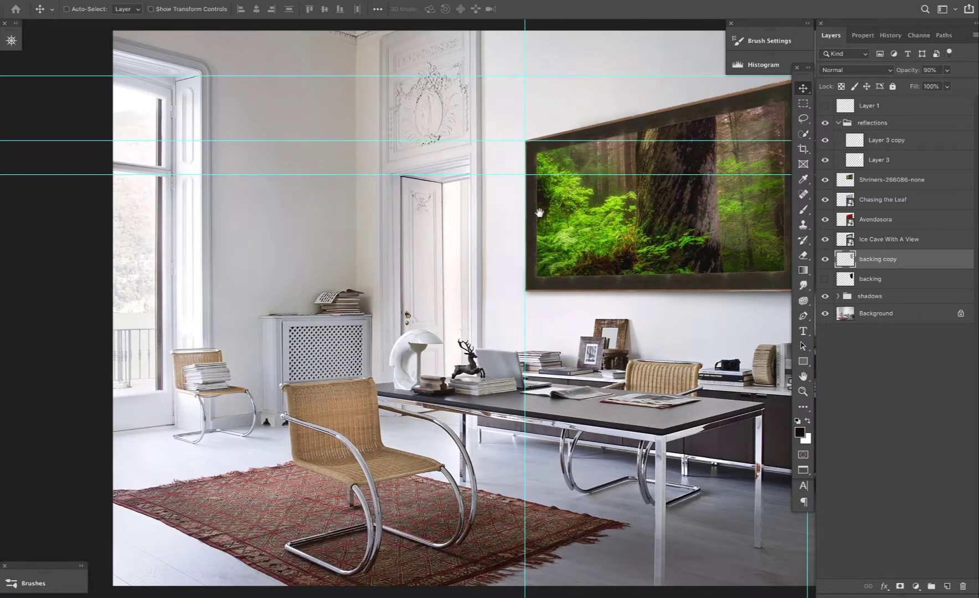
Show rulers and zoom out so the whole office room is centred in view.
left_click_drag(563, 262, 447, 268)
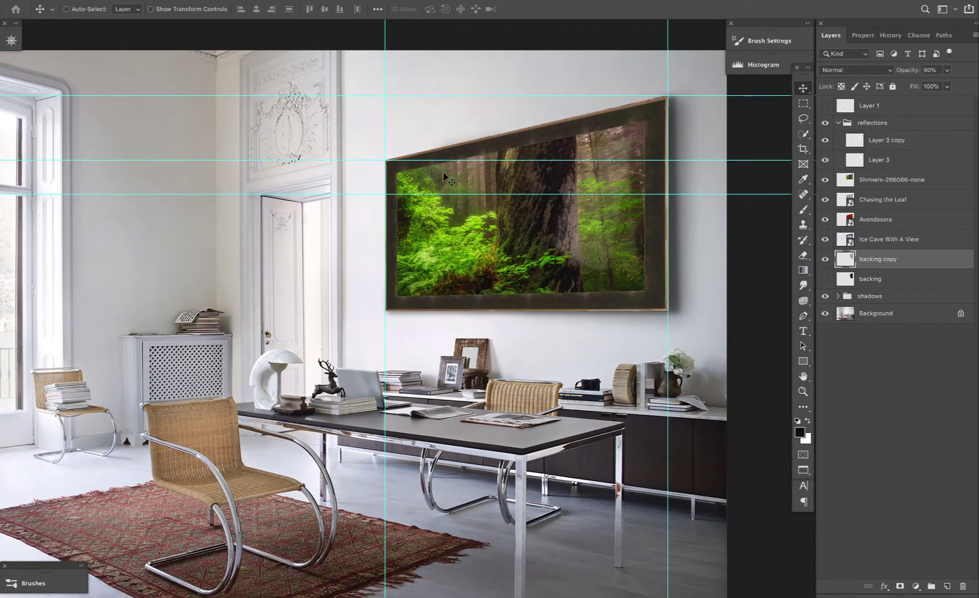
key("ctrl+r")
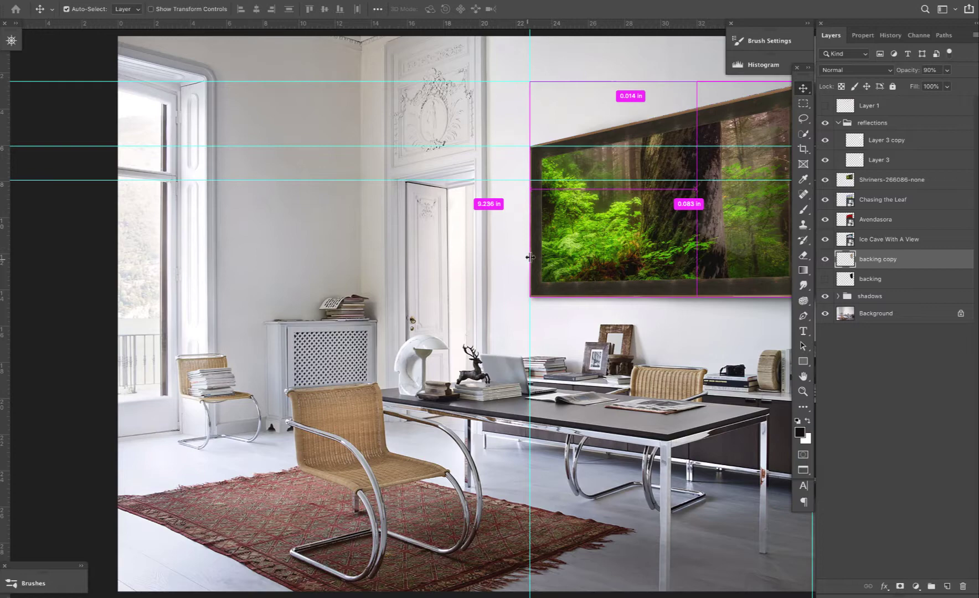
key("ctrl+minus")
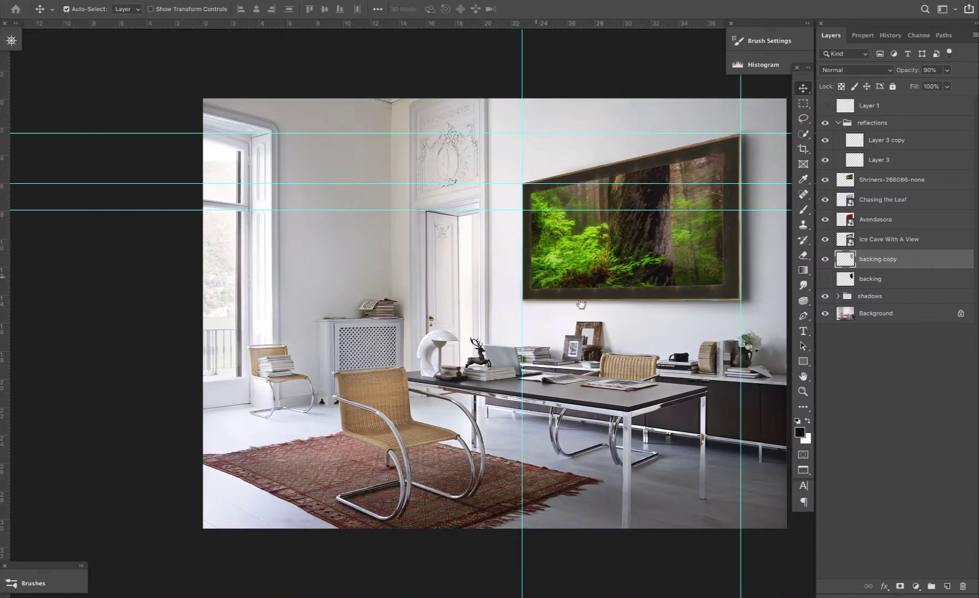
left_click_drag(581, 304, 444, 294)
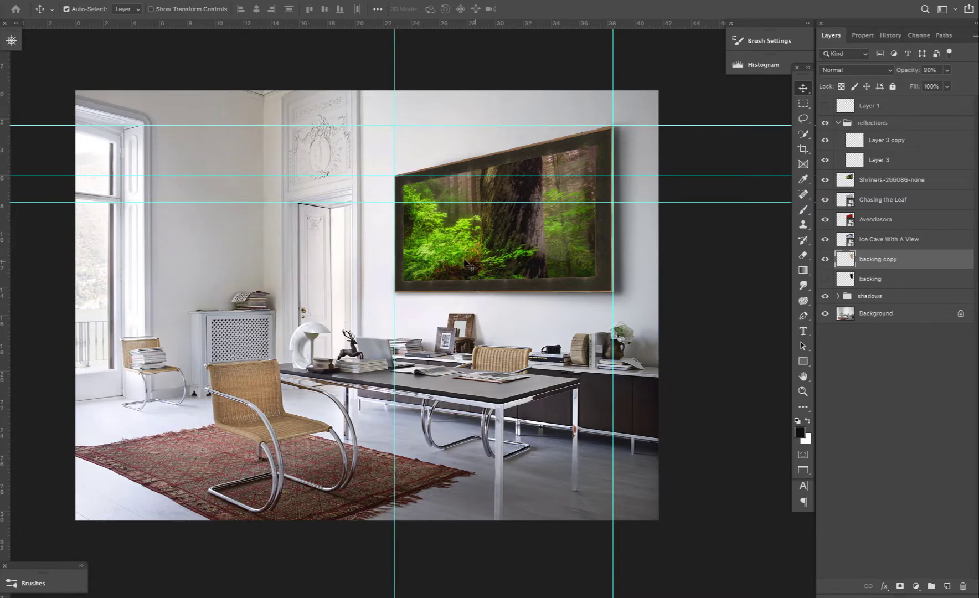
key("ctrl")
Drag guides from the ruler to the framed print's edges, one at about 5.8 in.
left_click_drag(338, 37, 380, 23)
left_click_drag(352, 176, 357, 292)
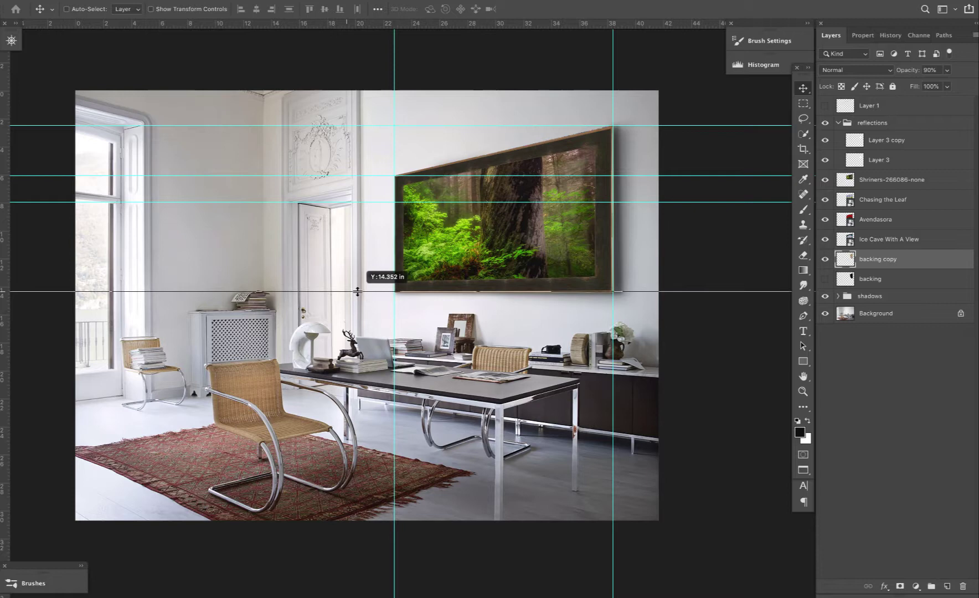
left_click_drag(357, 292, 354, 292)
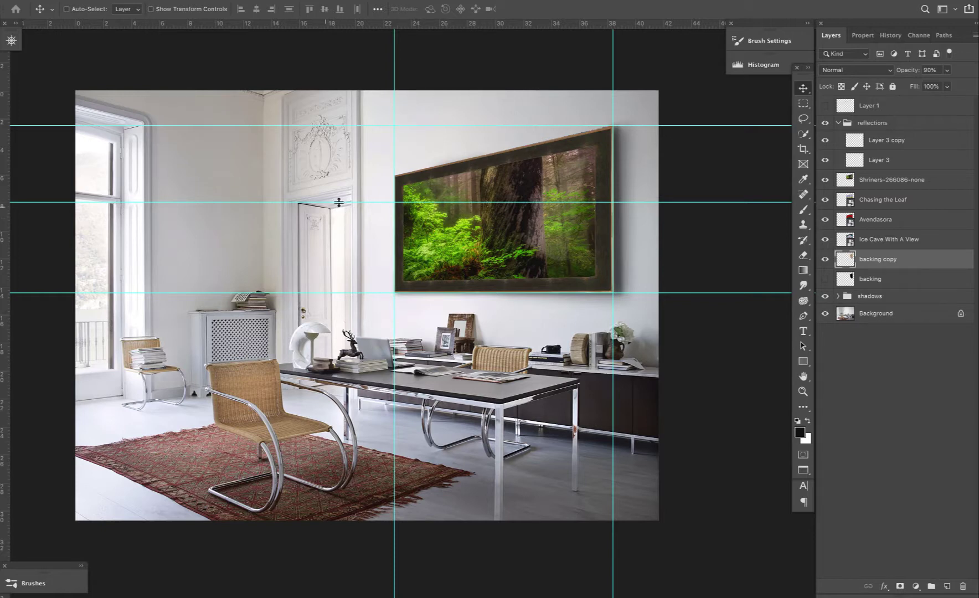
left_click_drag(340, 203, 346, 176)
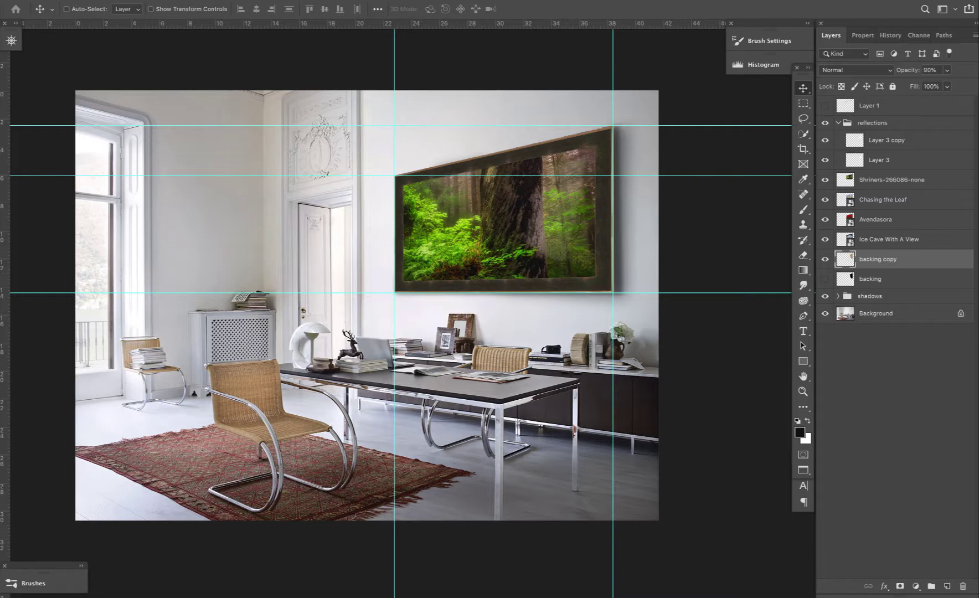
Turn off snapping from the View menu.
left_click(356, 2)
mouse_move(332, 0)
left_click(382, 240)
Hide the Shriners forest layer and reposition the Chasing the Leaf artwork in the frame.
left_click(825, 180)
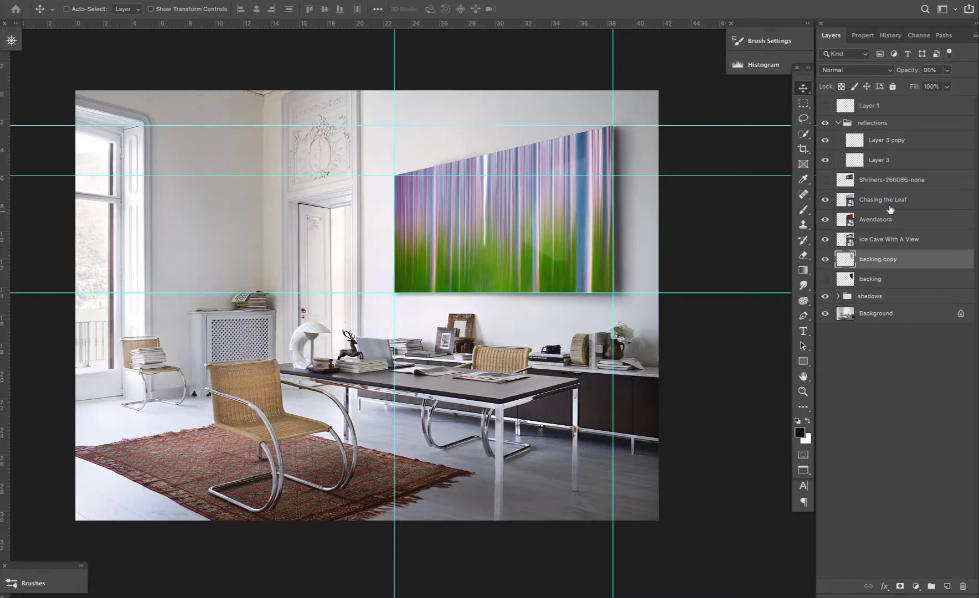
left_click(881, 201)
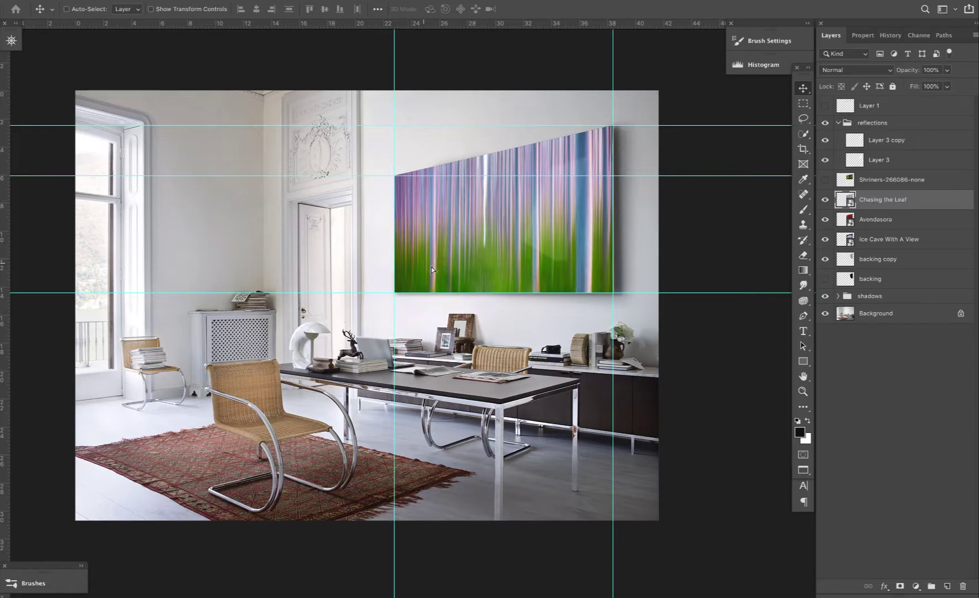
left_click_drag(432, 269, 514, 239)
Hide the Avendasora layer, then turn off guides via View > Show > Guides.
left_click(827, 223)
left_click(335, 1)
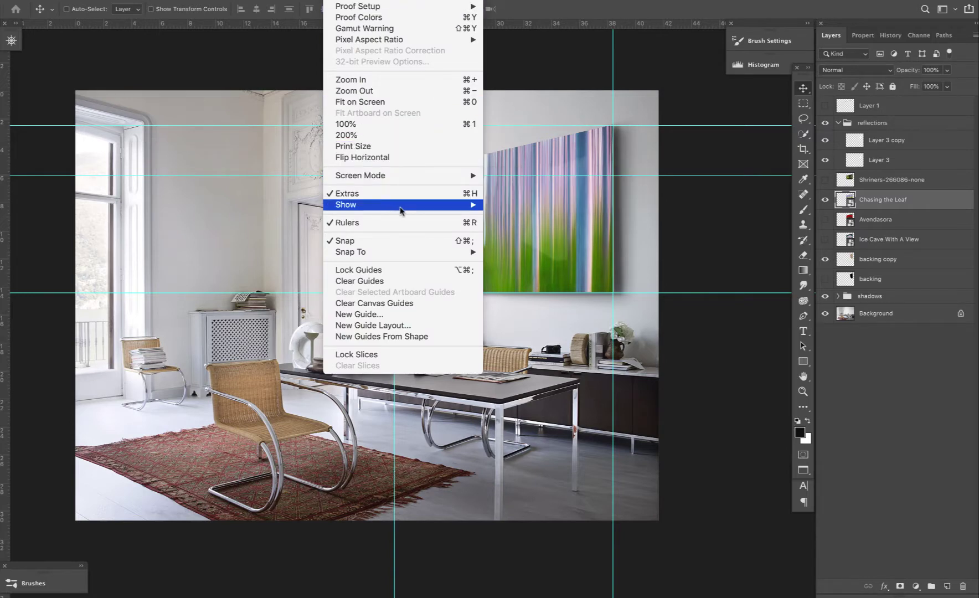
mouse_move(438, 211)
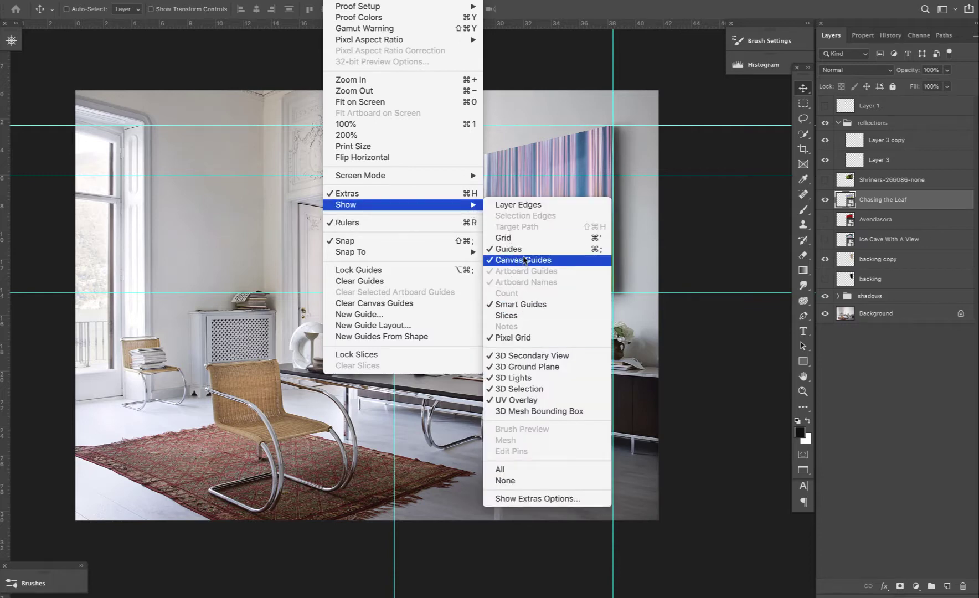
left_click(527, 250)
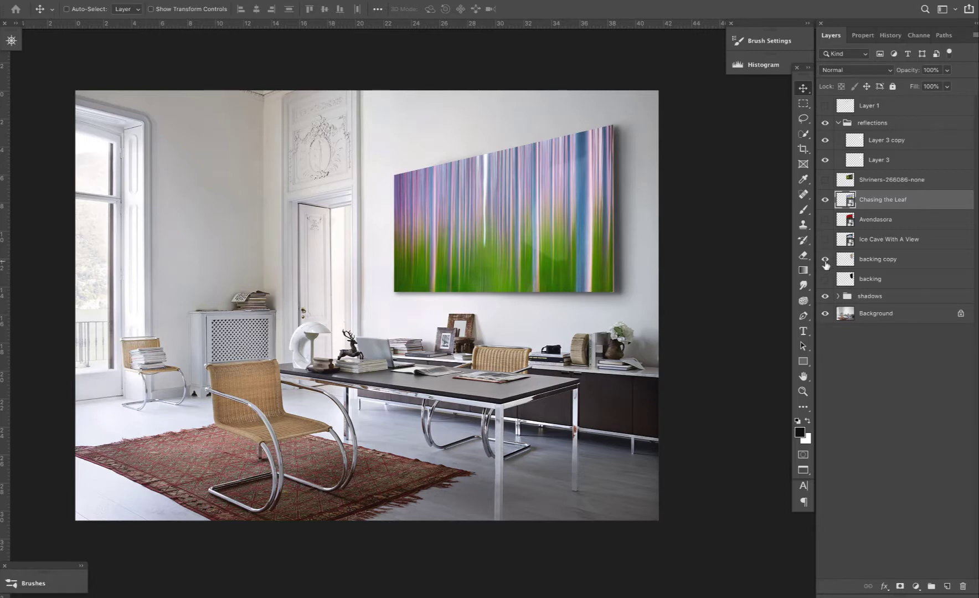
Compare the backing and backing copy layers, leaving only backing copy visible.
left_click(826, 261)
left_click(826, 261)
left_click(825, 259)
left_click(825, 280)
left_click(825, 279)
left_click(825, 267)
Preview the forest and ice cave artworks in the frame, then hide every artwork layer.
left_click(825, 180)
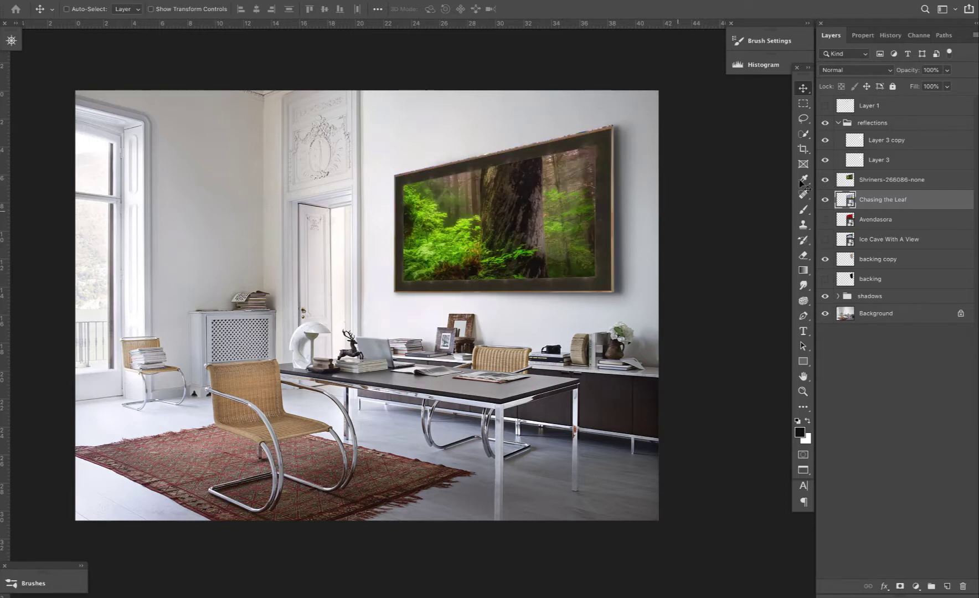
left_click(824, 199)
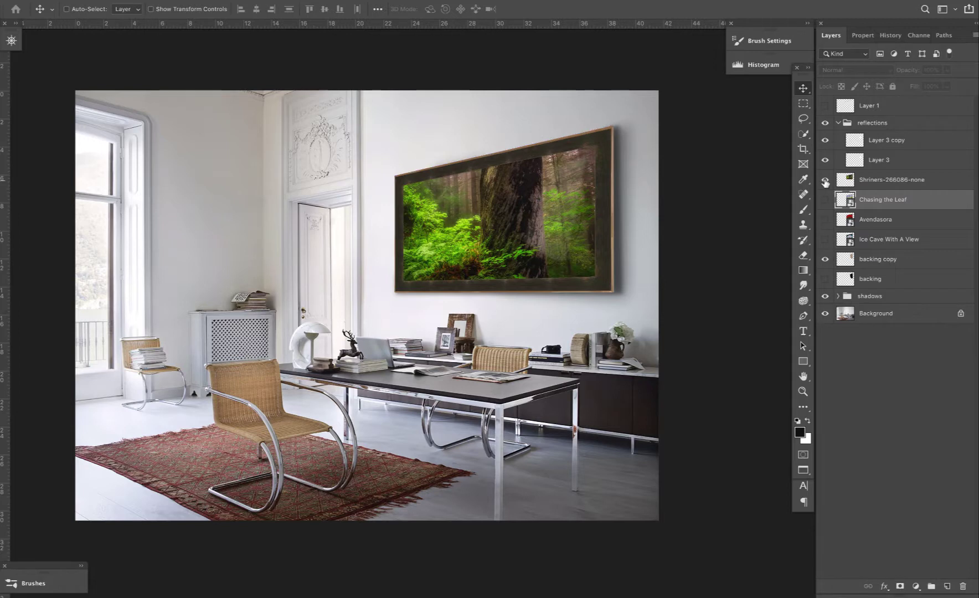
left_click(825, 180)
left_click(826, 239)
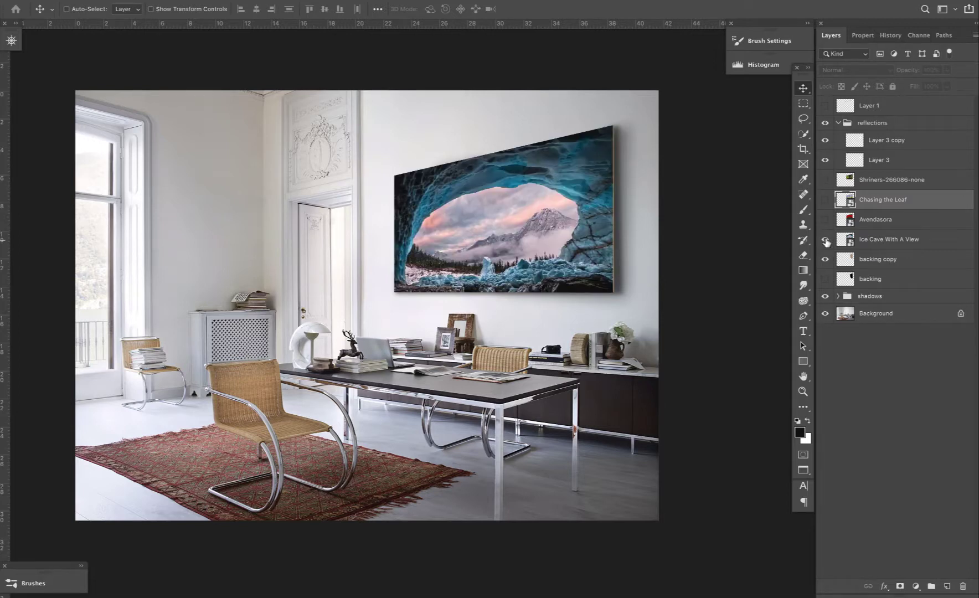
left_click(824, 239)
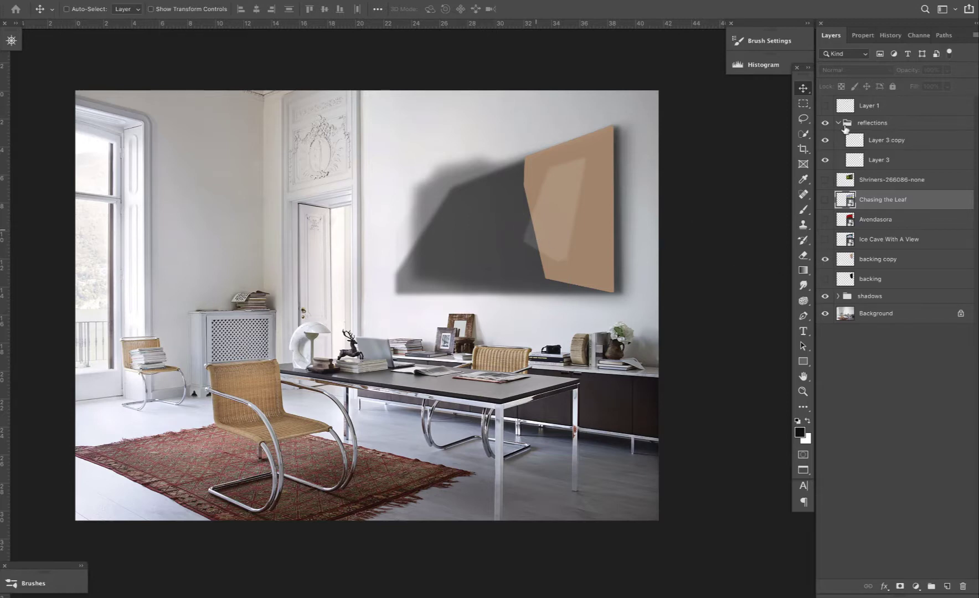
Hide the reflections group and expand the shadows group.
left_click(826, 123)
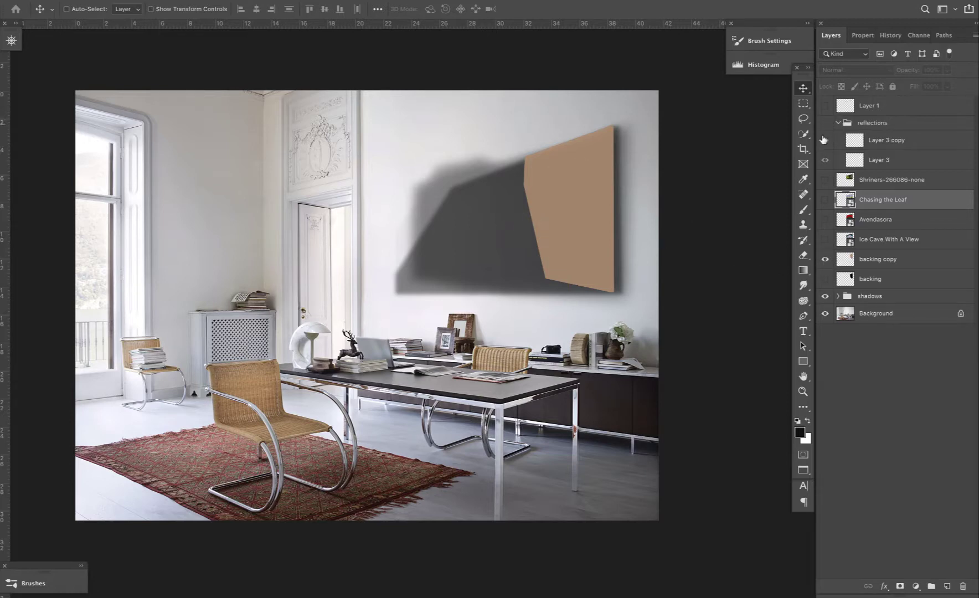
left_click(843, 297)
left_click(838, 297)
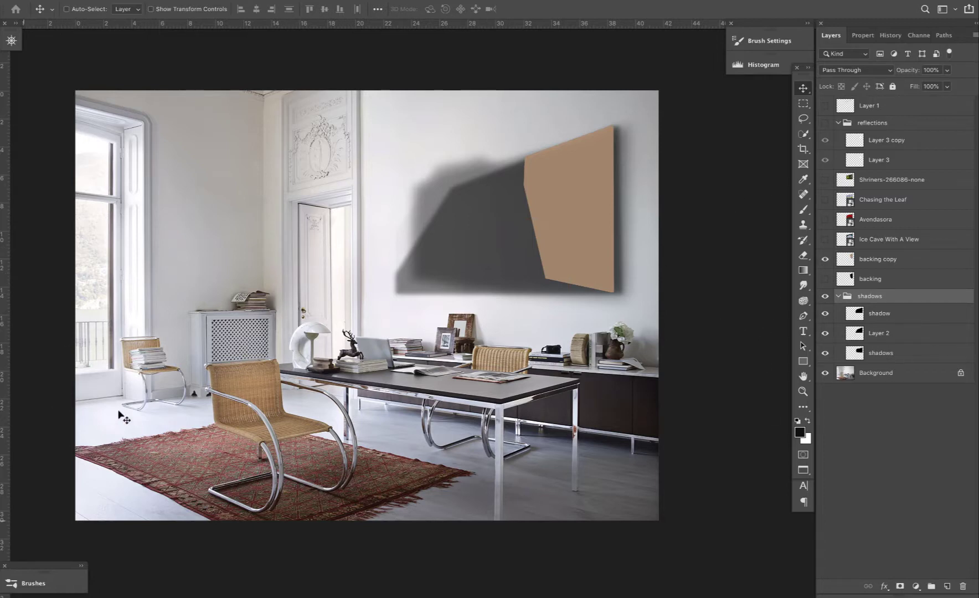
Hide the backing copy panel, compare the shadow layers' visibility, and collapse the shadows group.
left_click(826, 314)
left_click(825, 263)
left_click(825, 334)
left_click(825, 353)
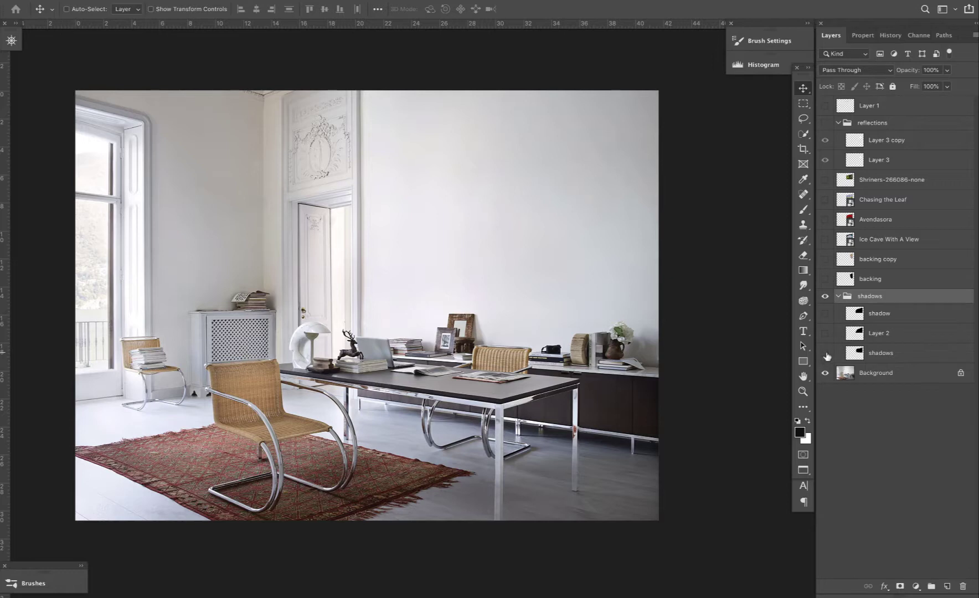
left_click(826, 354)
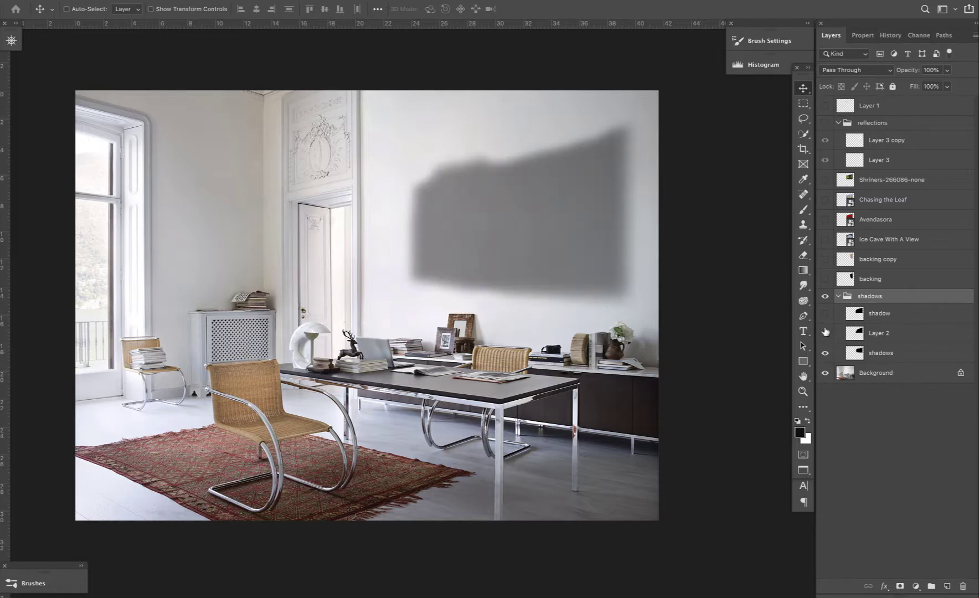
left_click(825, 334)
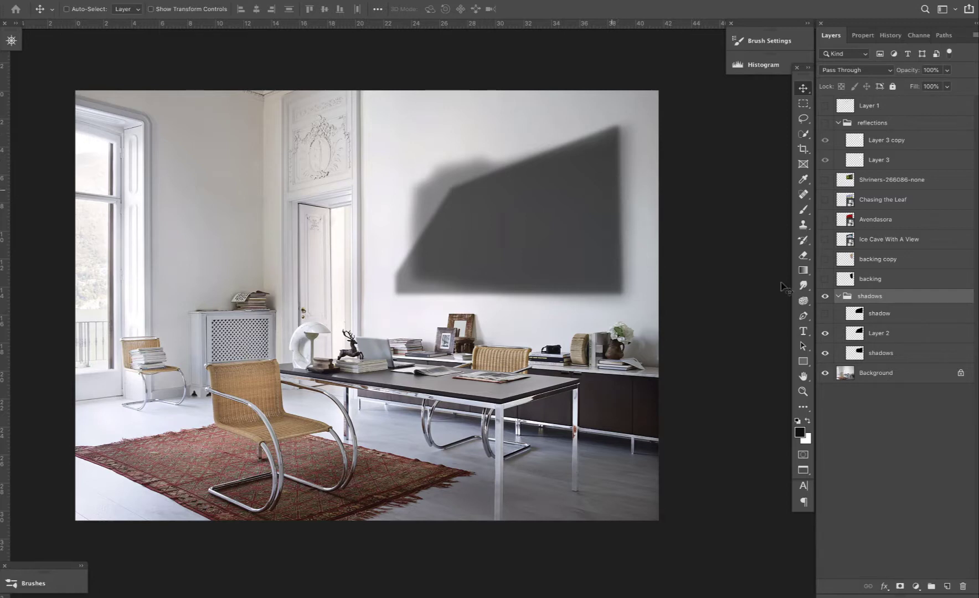
left_click(826, 315)
left_click(838, 296)
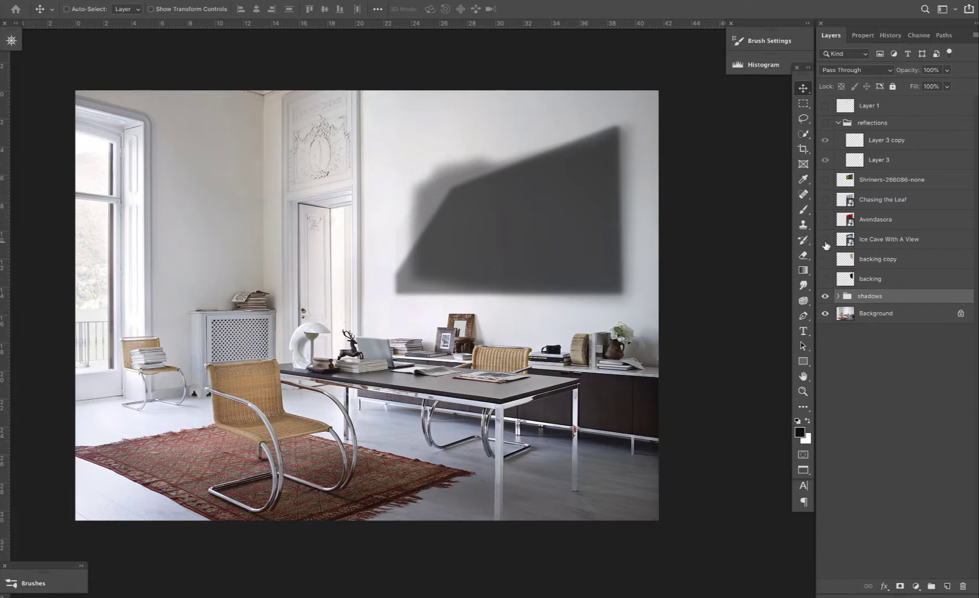
Show the Ice Cave artwork, its backing, and the reflections glare.
left_click(825, 239)
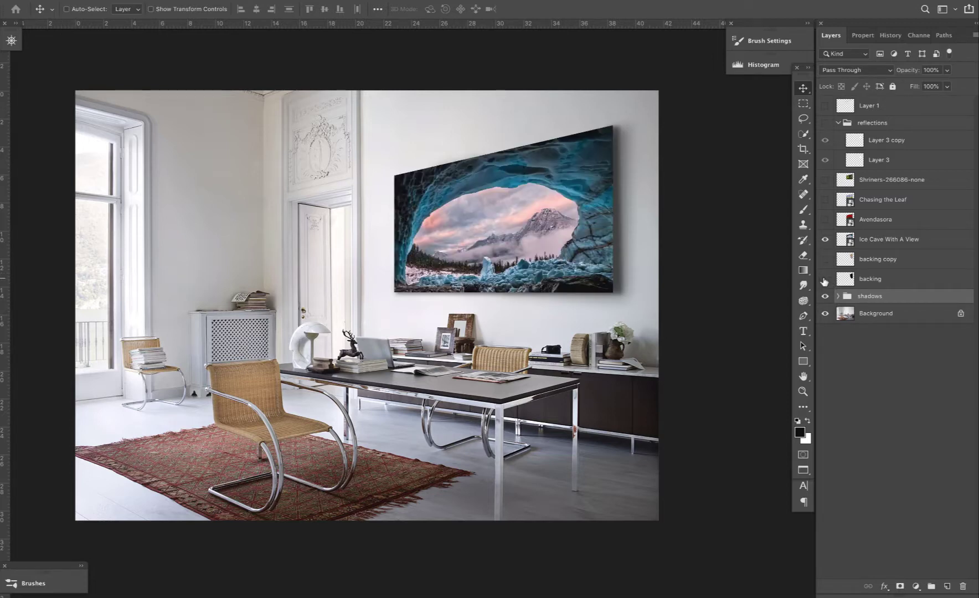
left_click(825, 279)
left_click(825, 123)
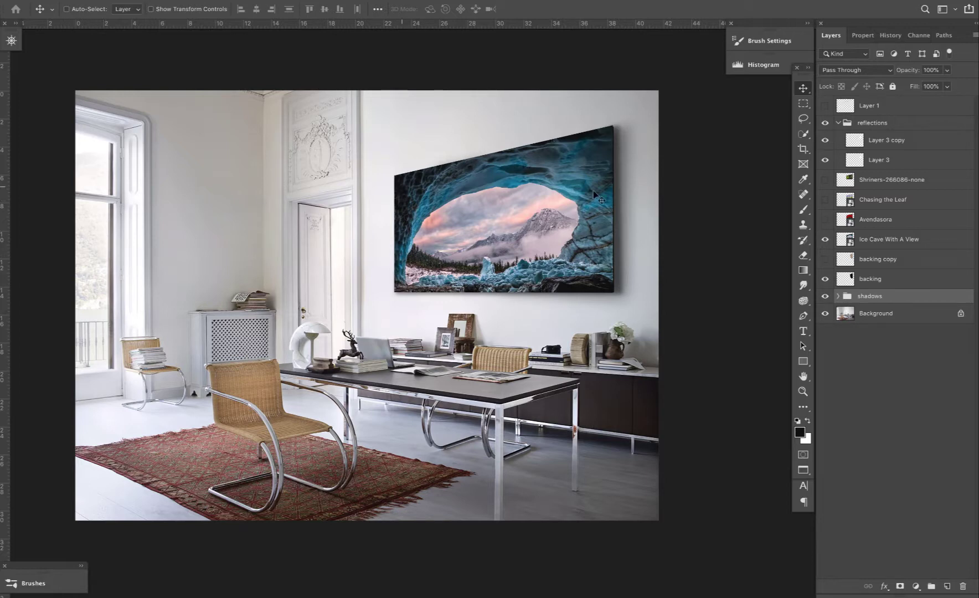
left_click(826, 123)
left_click(826, 123)
Add a new layer above Layer 1 with a white-filled lasso patch over the print.
key("l")
left_click(914, 109)
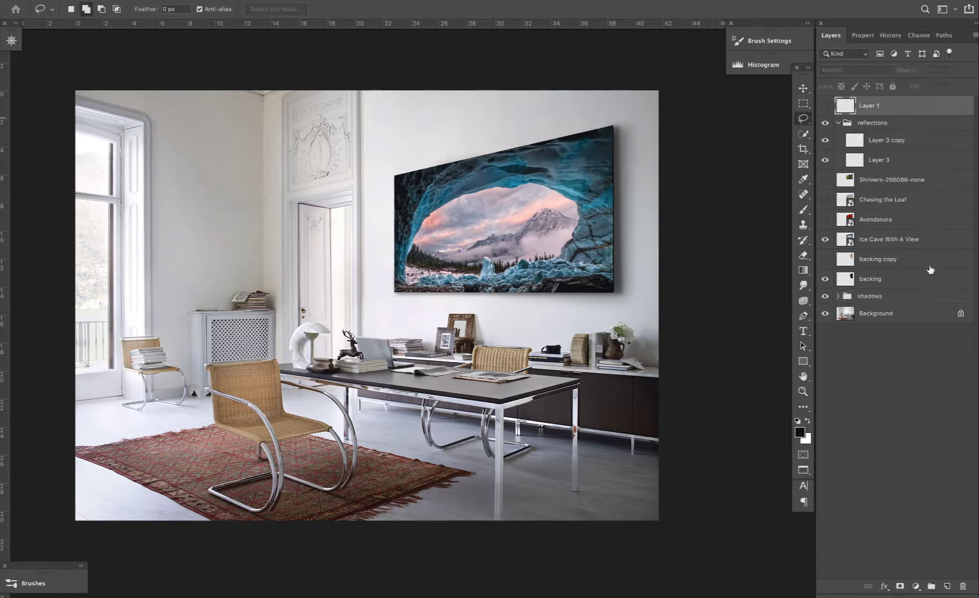
left_click(947, 586)
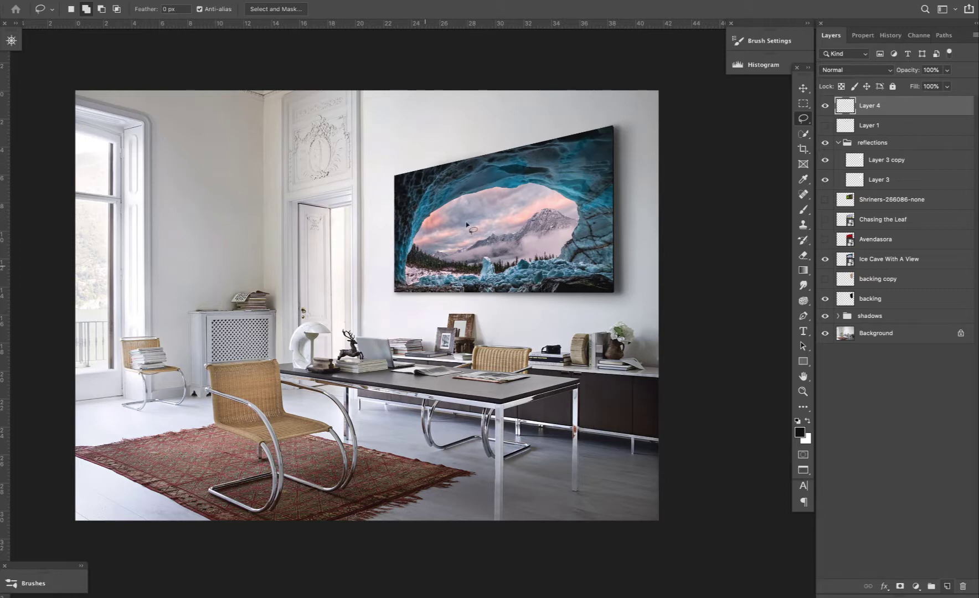
mouse_move(449, 261)
left_mouse_down()
mouse_move(659, 193)
mouse_move(659, 119)
mouse_move(435, 267)
left_mouse_up()
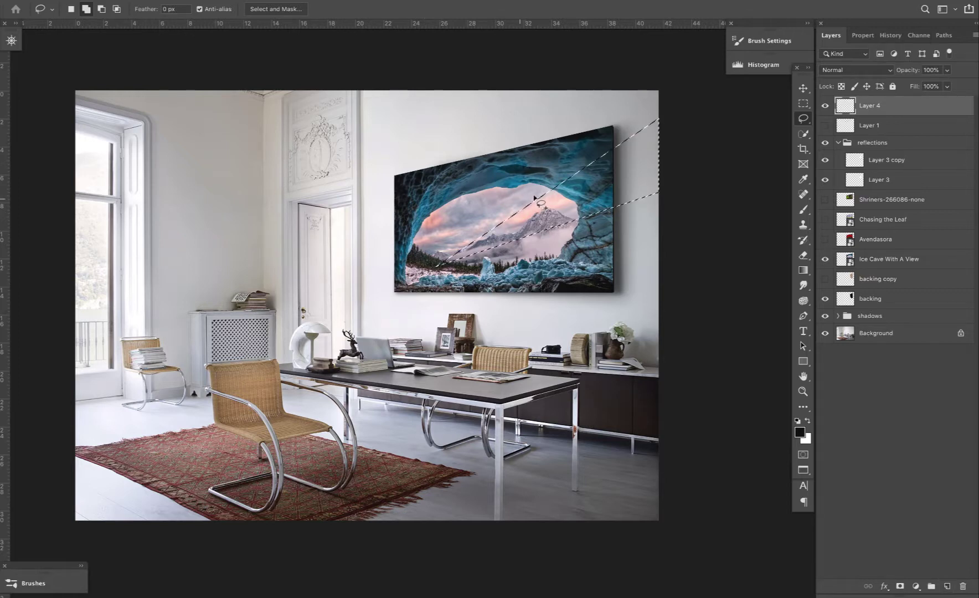
key("ctrl+d")
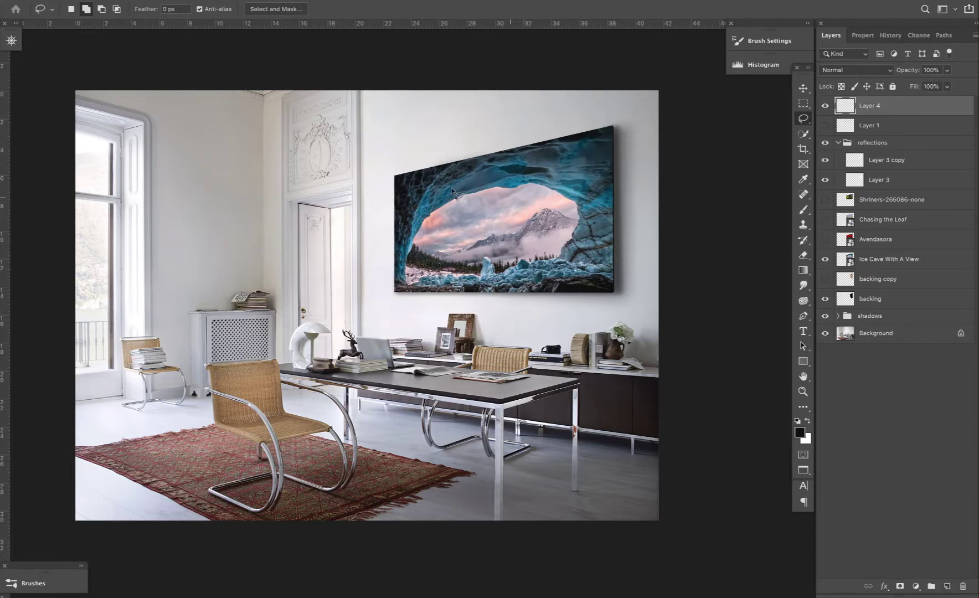
mouse_move(451, 188)
left_mouse_down()
mouse_move(496, 186)
mouse_move(497, 258)
mouse_move(497, 238)
mouse_move(449, 258)
mouse_move(453, 188)
left_mouse_up()
left_click(809, 422)
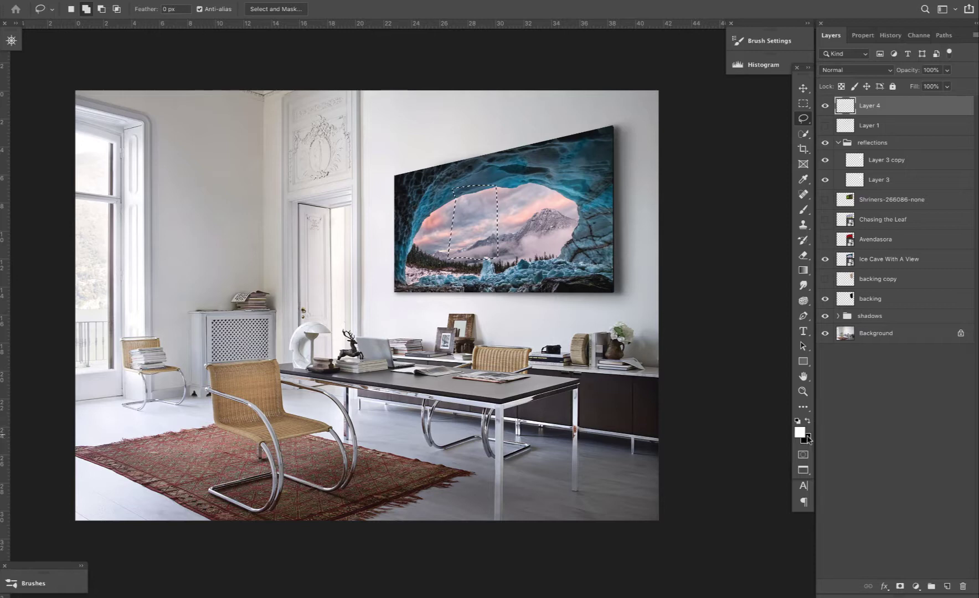
key("alt+BackSpace")
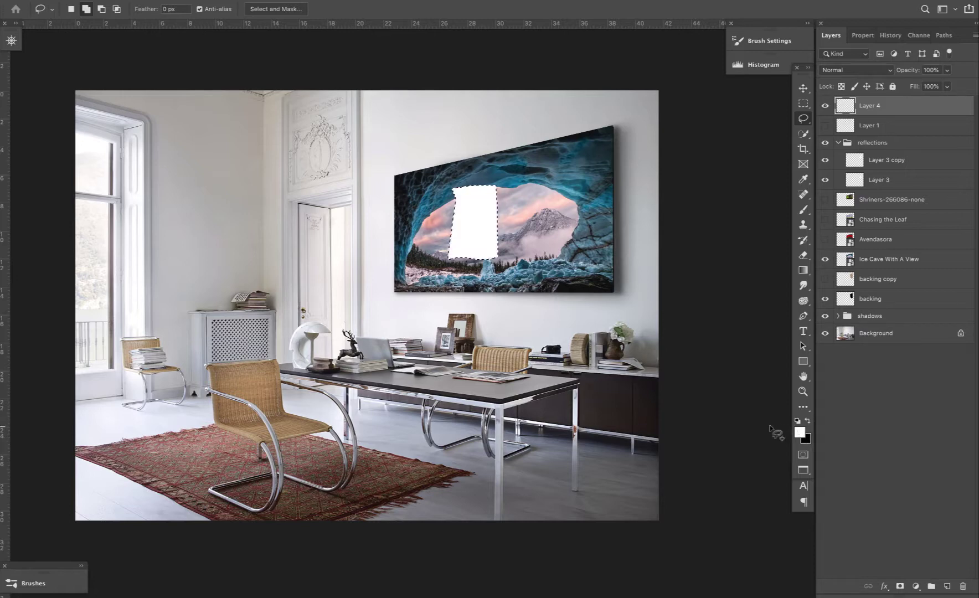
key("ctrl+d")
Blur the patch 9 px, set it to Screen at 30% opacity, then hide it.
key("ctrl+alt+f")
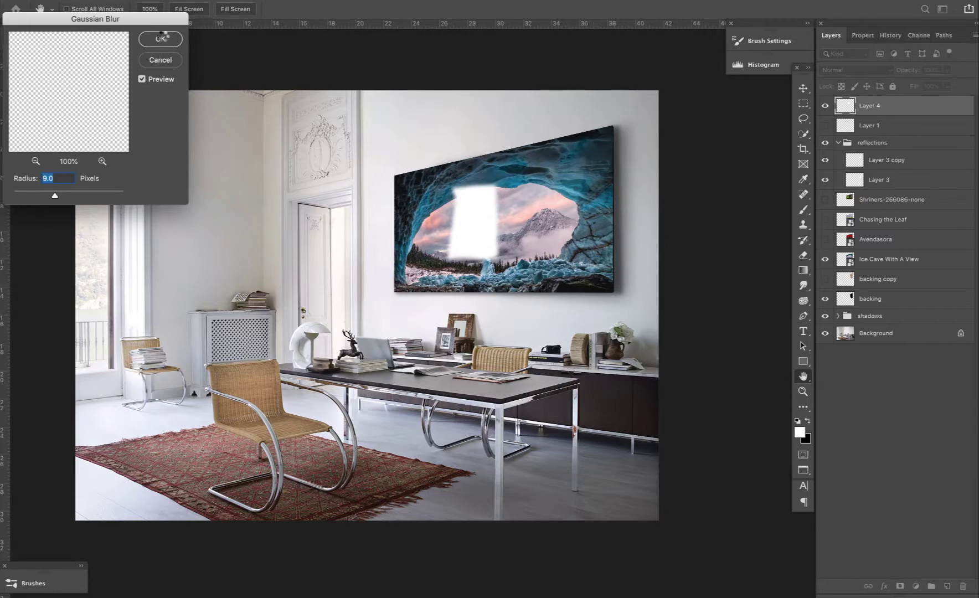
left_click(161, 38)
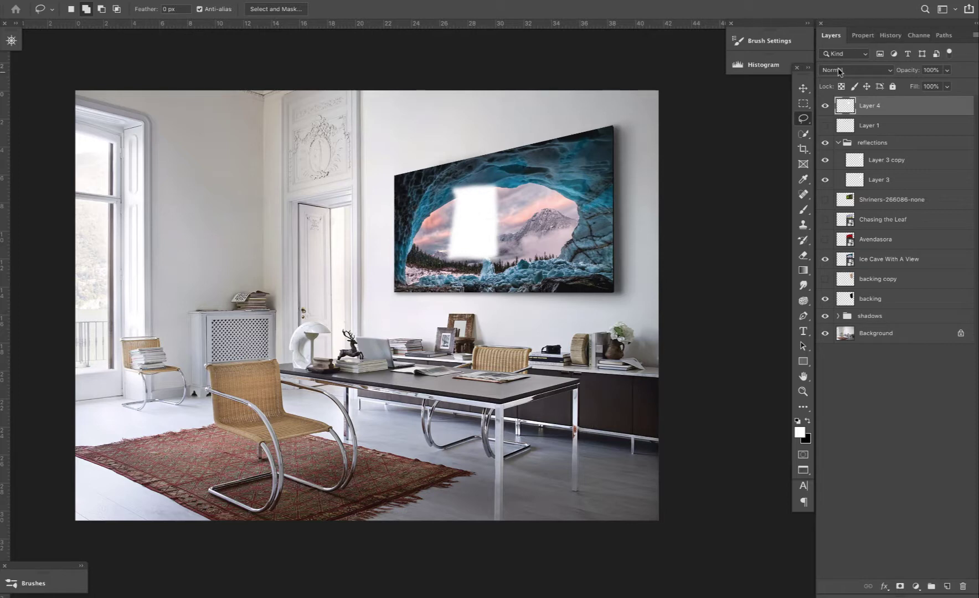
left_click(839, 71)
left_click(837, 155)
key("4")
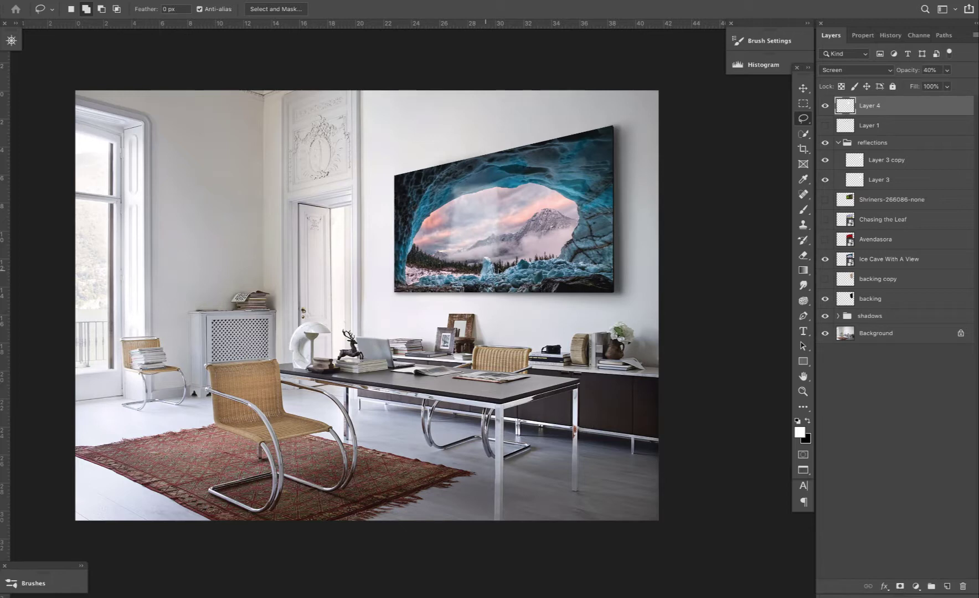
key("v")
key("3")
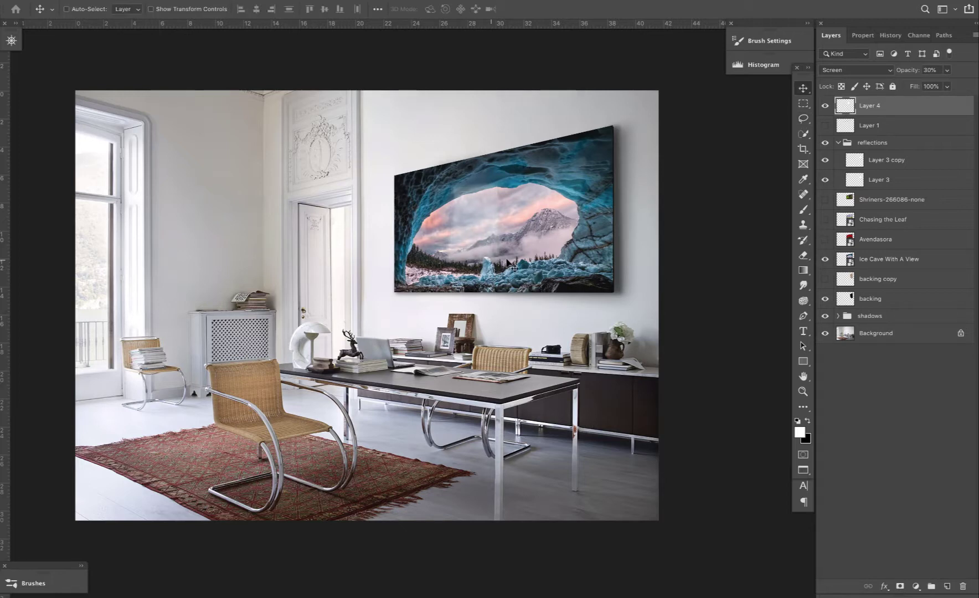
key("2")
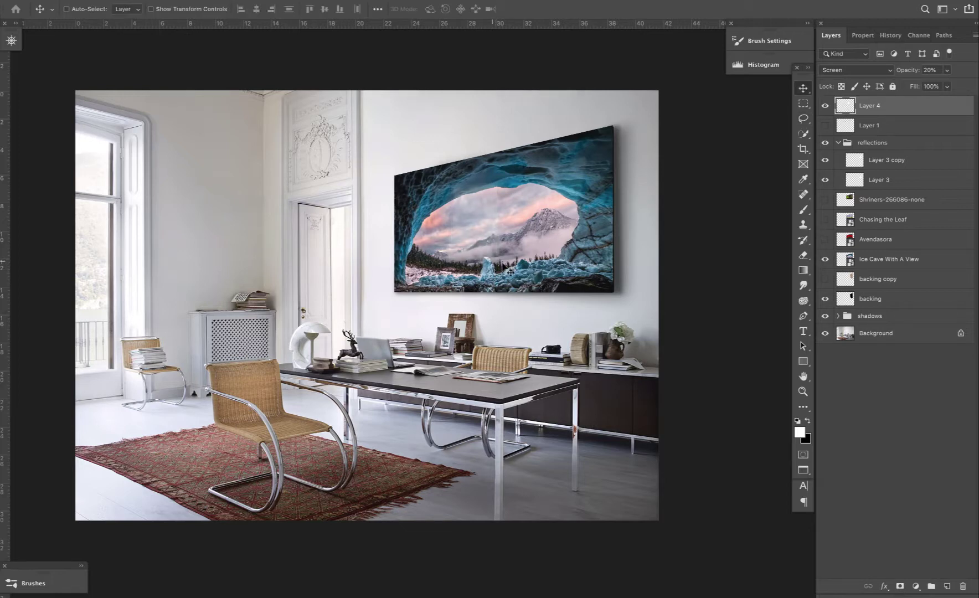
key("3")
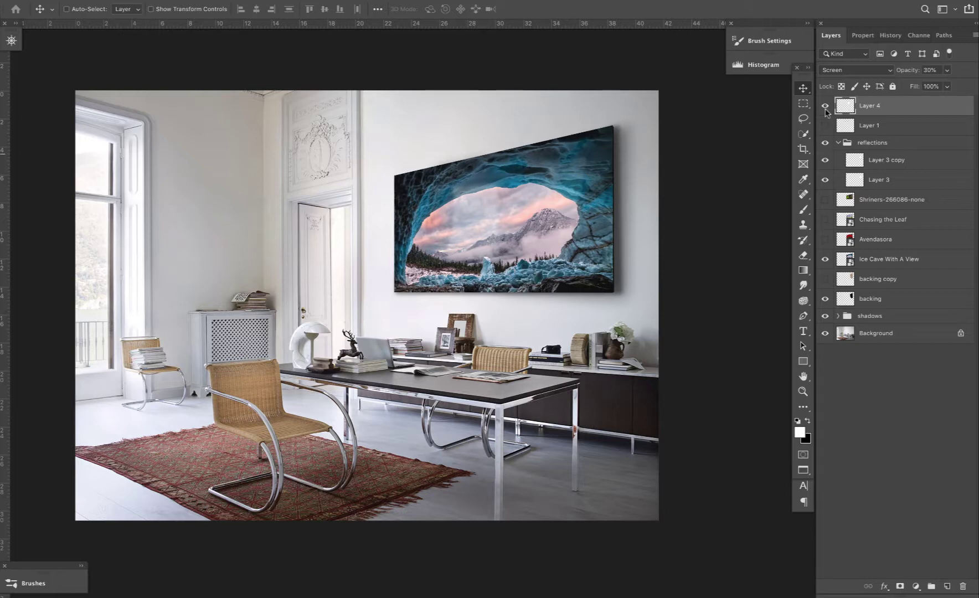
left_click(825, 106)
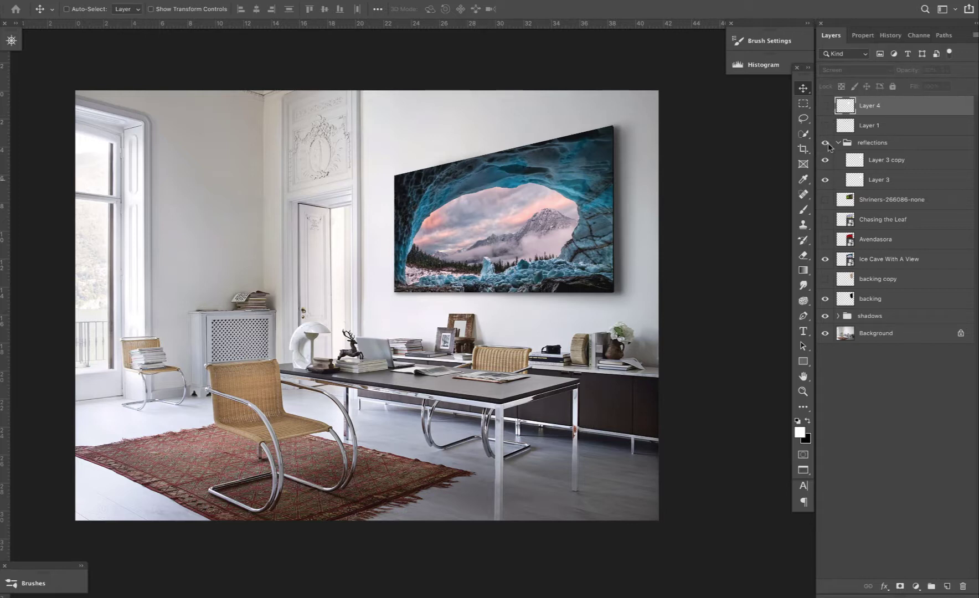
Toggle Layer 1's red line on and off, then show the white reflection Layer 4 again.
left_click(826, 126)
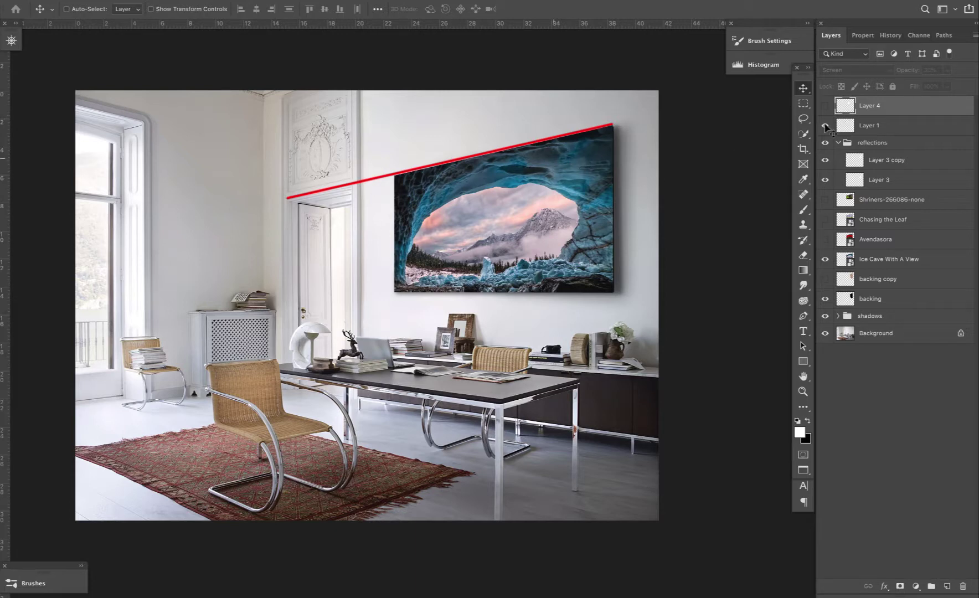
left_click(825, 126)
left_click(825, 105)
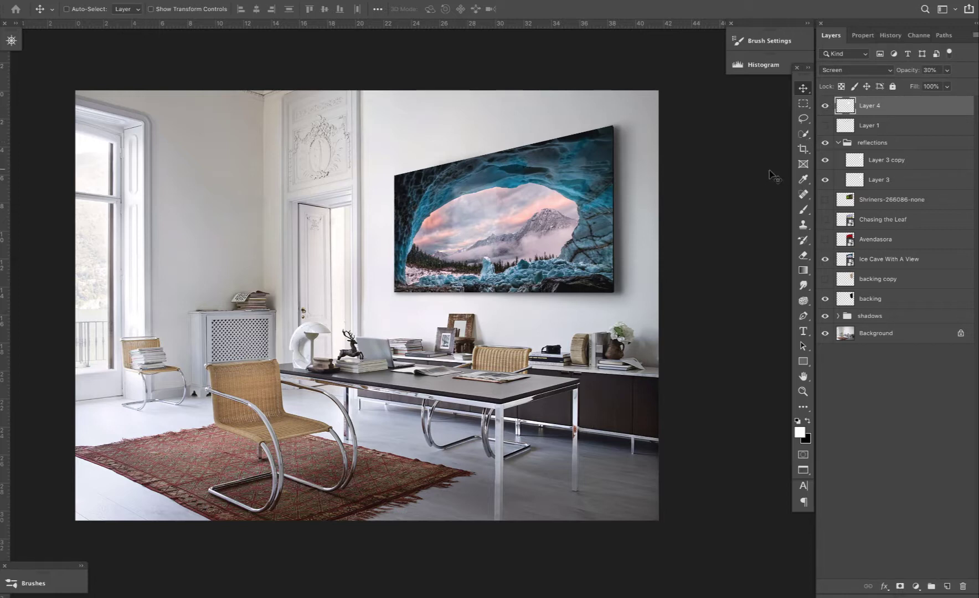
Fill Layer 4 with 50% Gray and set it to 100% opacity in Normal mode.
key("shift+F5")
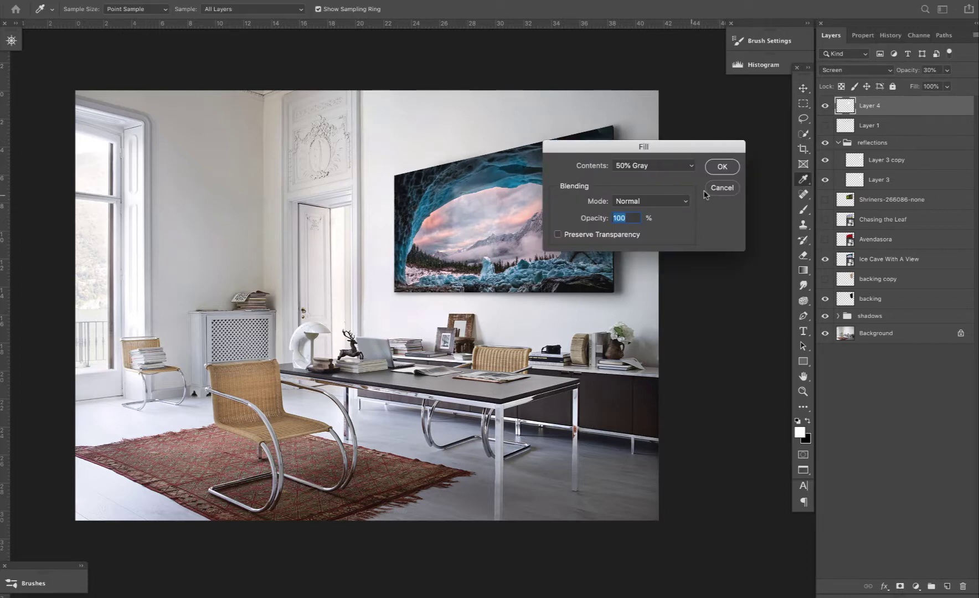
left_click(722, 166)
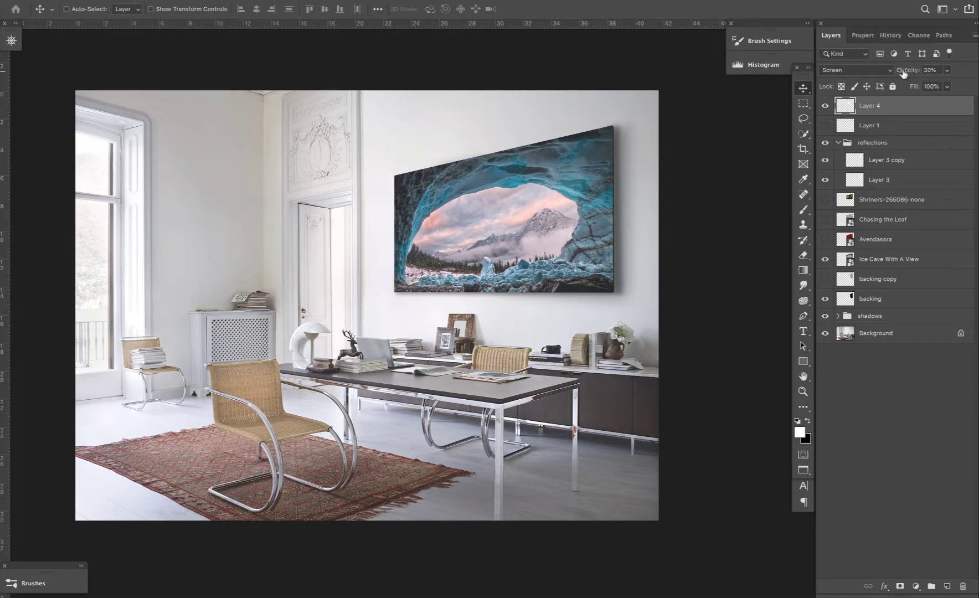
key("0")
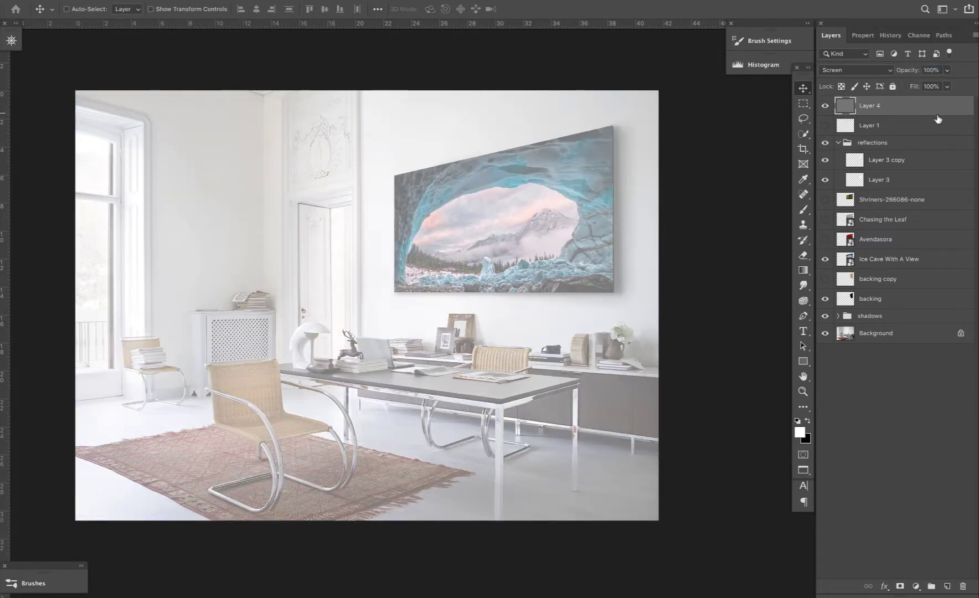
left_click(867, 70)
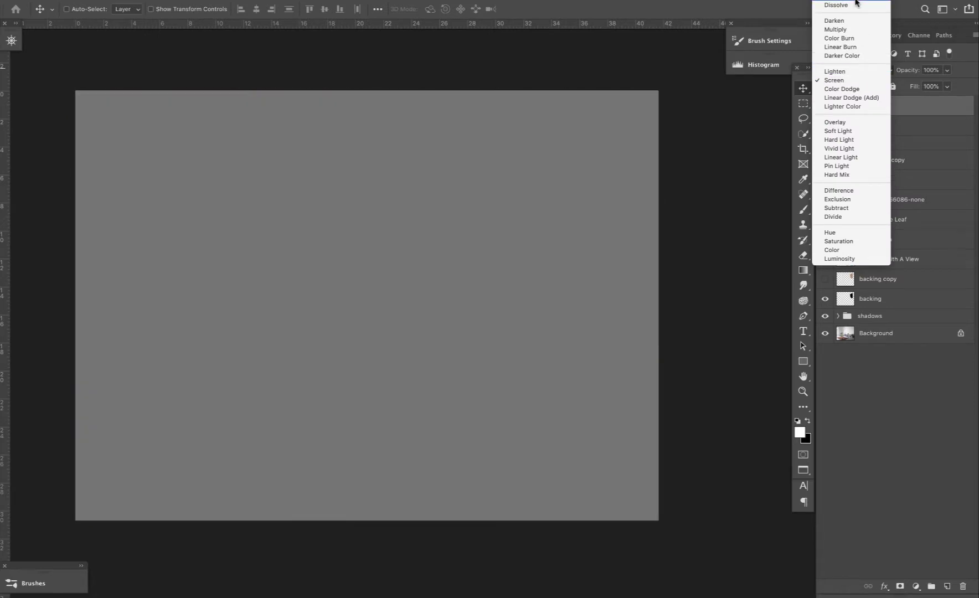
left_click(857, 3)
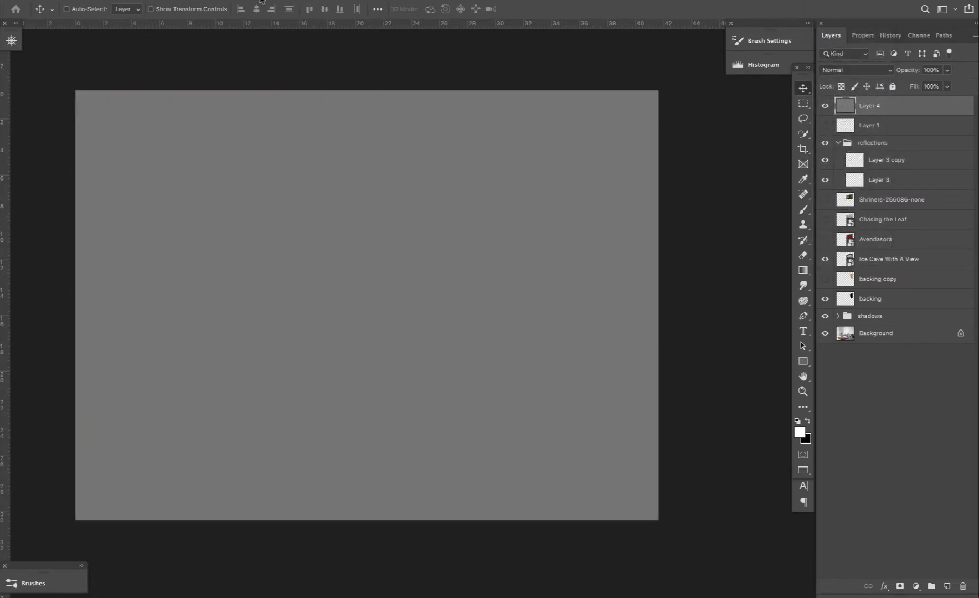
left_click(279, 1)
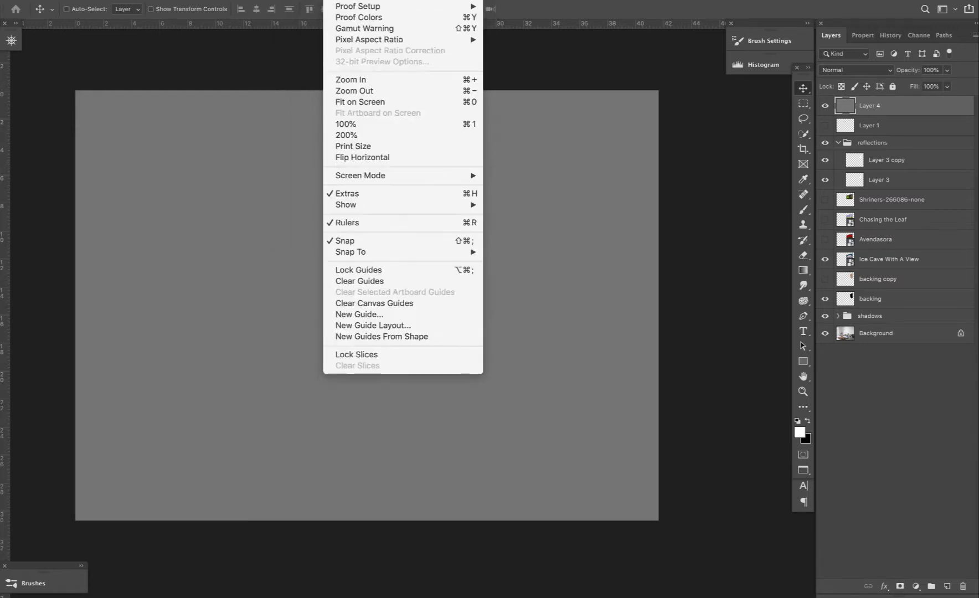
Add 5% Gaussian monochromatic noise to Layer 4.
mouse_move(284, 2)
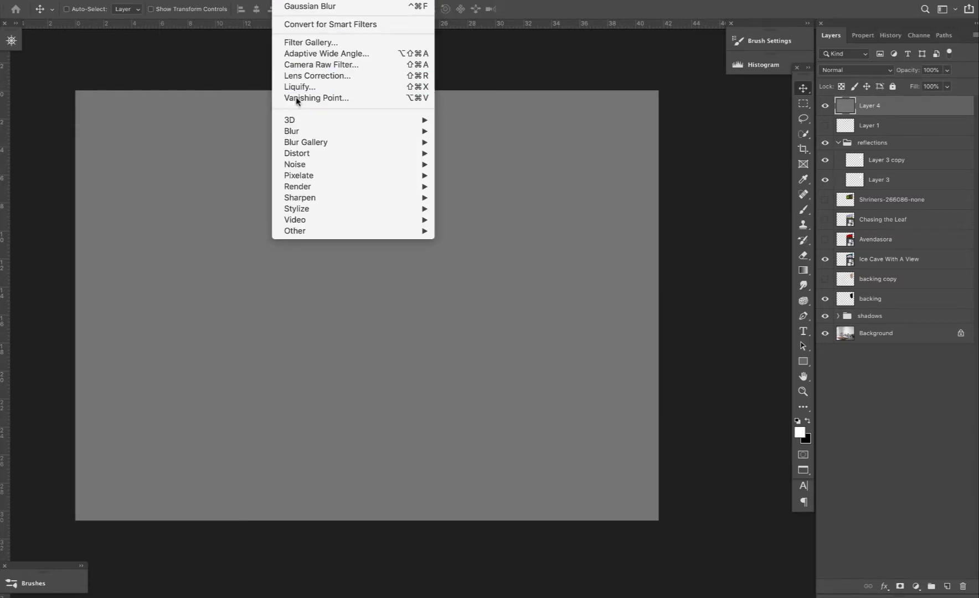
mouse_move(339, 164)
left_click(476, 167)
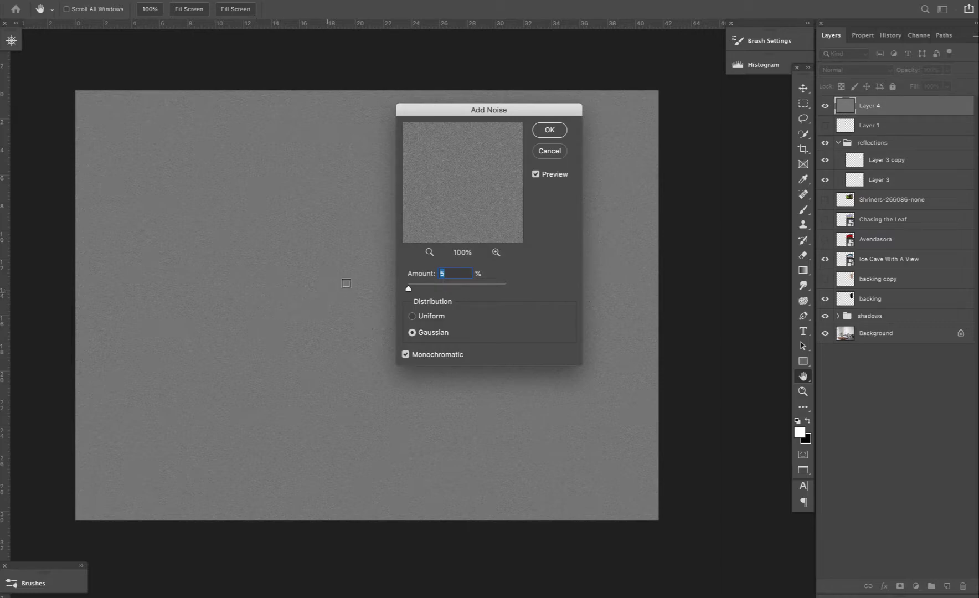
left_click(548, 131)
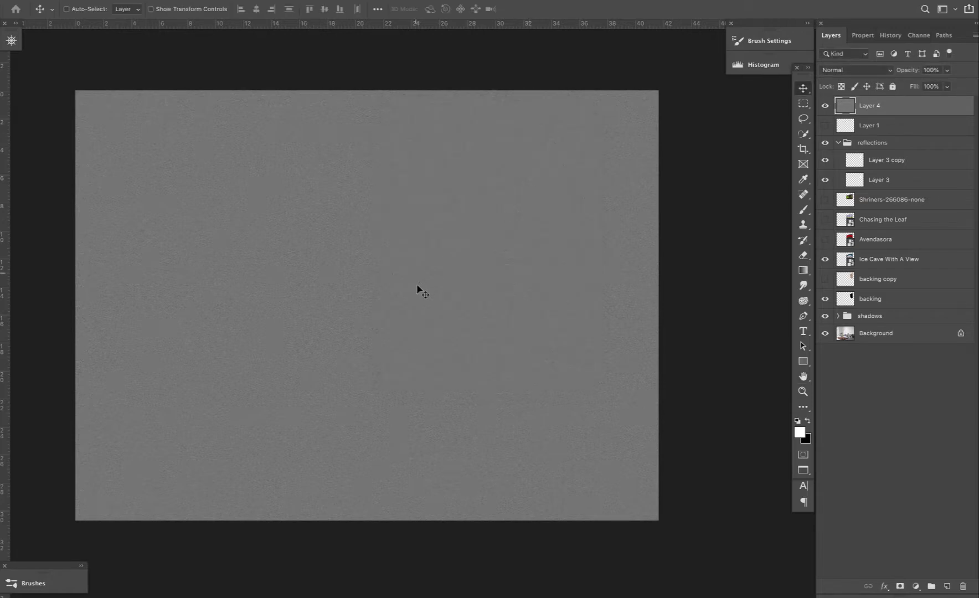
key("ctrl")
Apply a Gaussian Blur with radius 2 pixels to the noisy gray layer.
key("ctrl+alt+f")
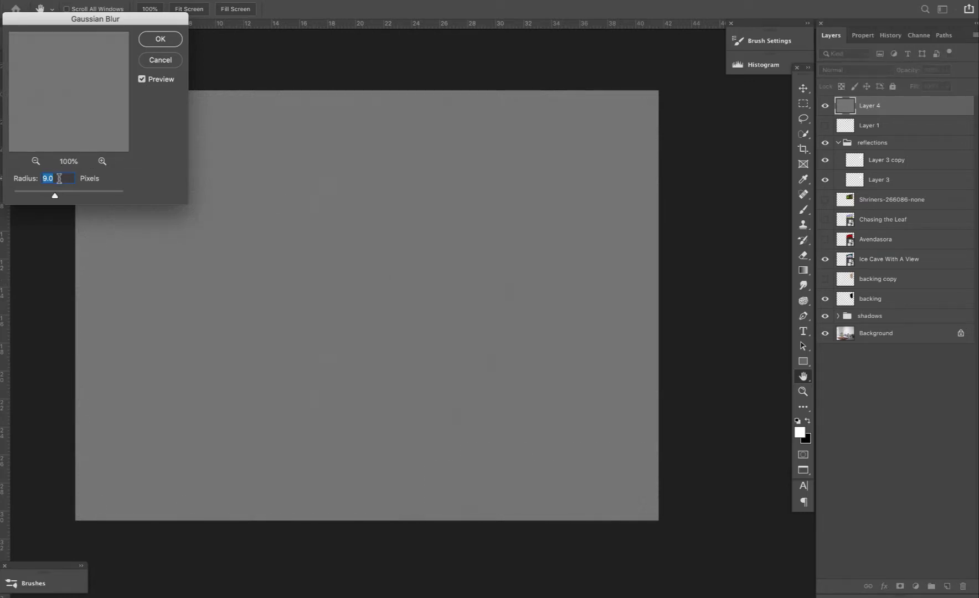
double_click(60, 178)
type("2")
key("Return")
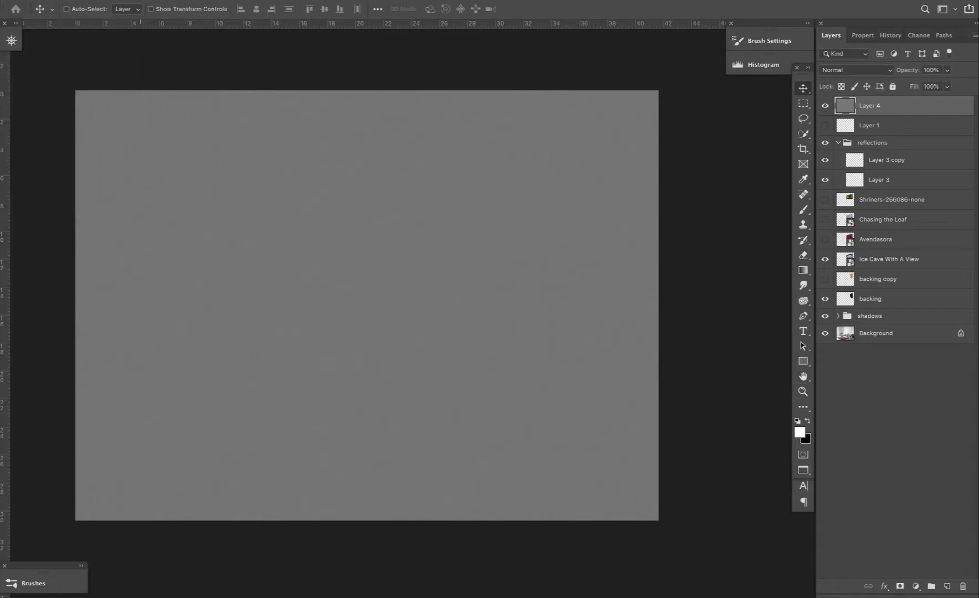
Set Layer 4's blend mode to Overlay so the office photo shows through with subtle grain.
left_click(842, 70)
left_click(836, 70)
left_click(841, 67)
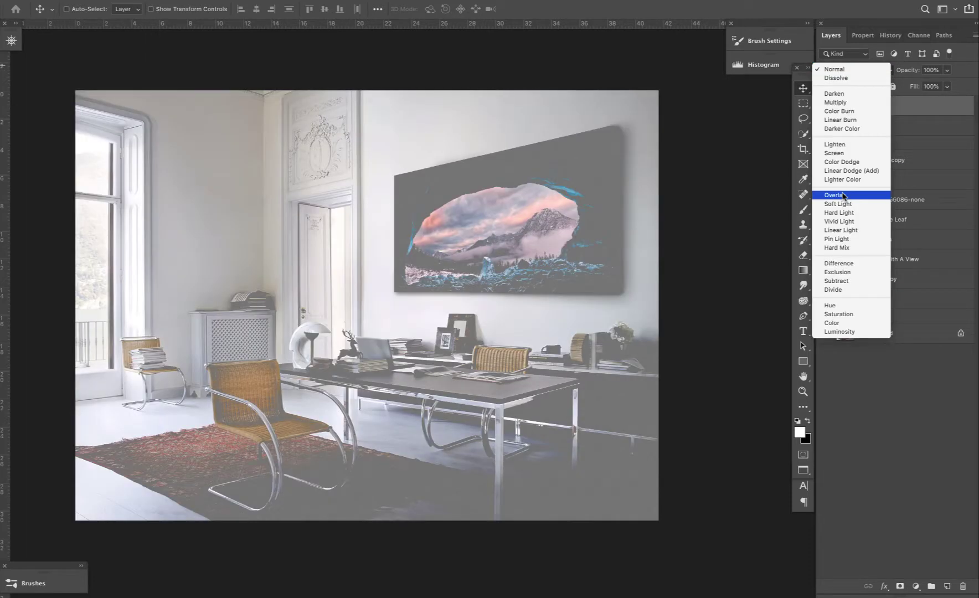
left_click(841, 195)
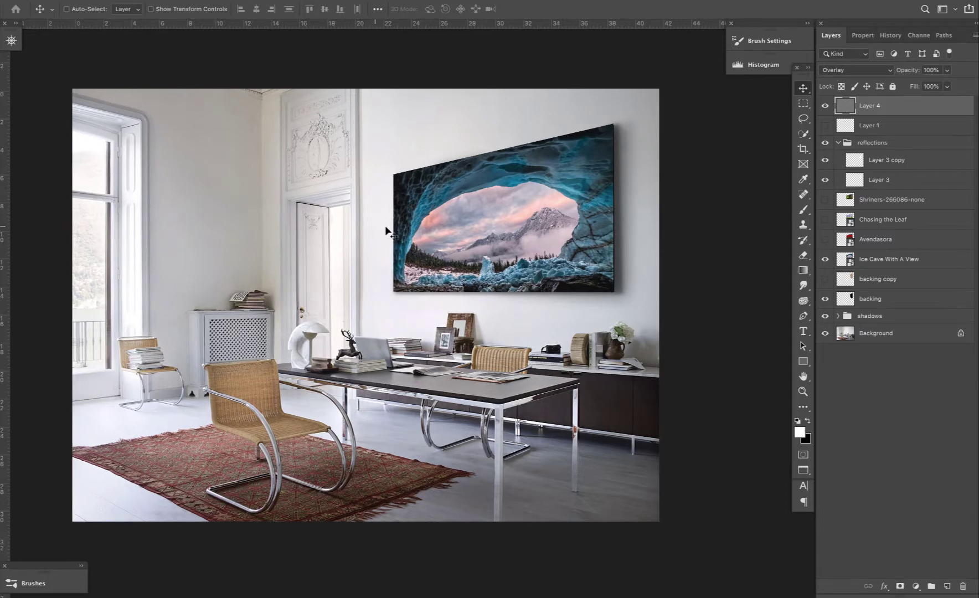
Zoom in and pan across the framed ice-cave print and office wall to inspect the grain.
key("ctrl+plus")
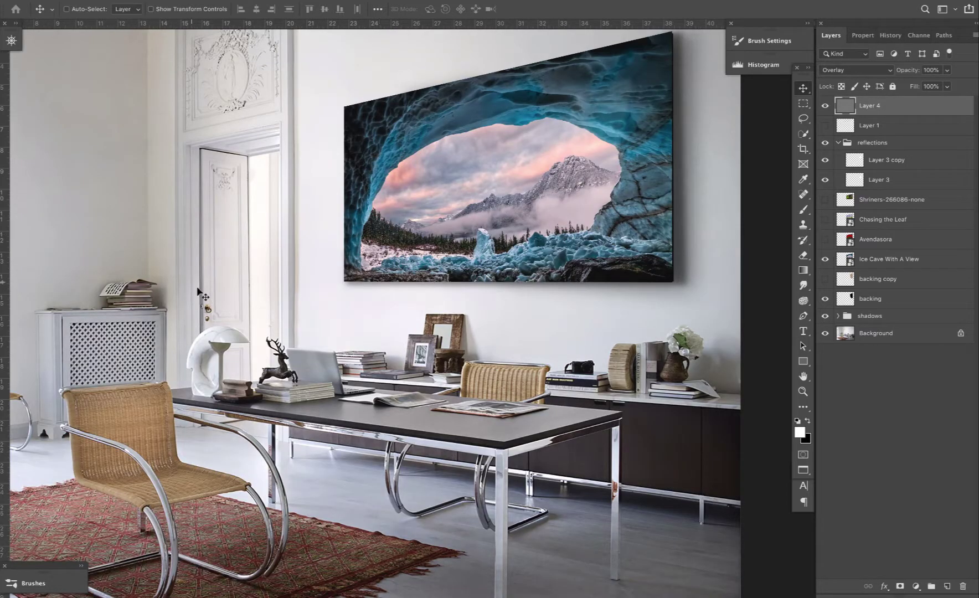
left_click_drag(386, 289, 428, 304)
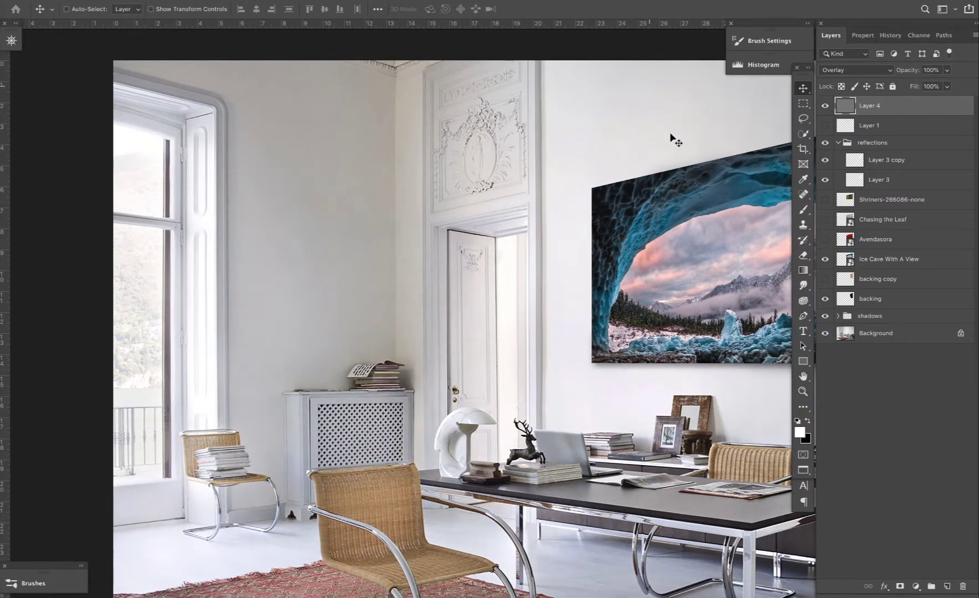
left_click_drag(620, 382, 377, 343)
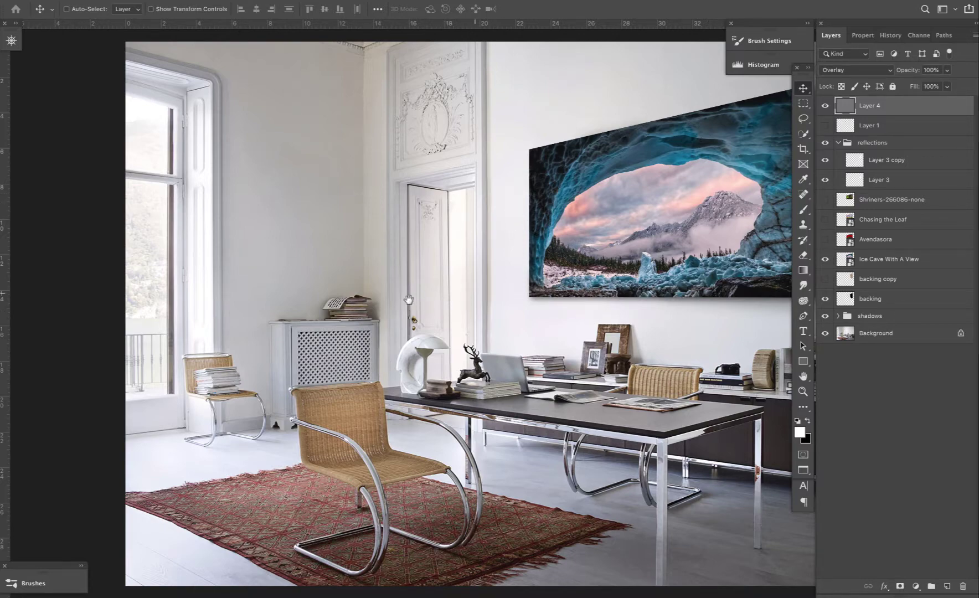
scroll(409, 296, "right", 5)
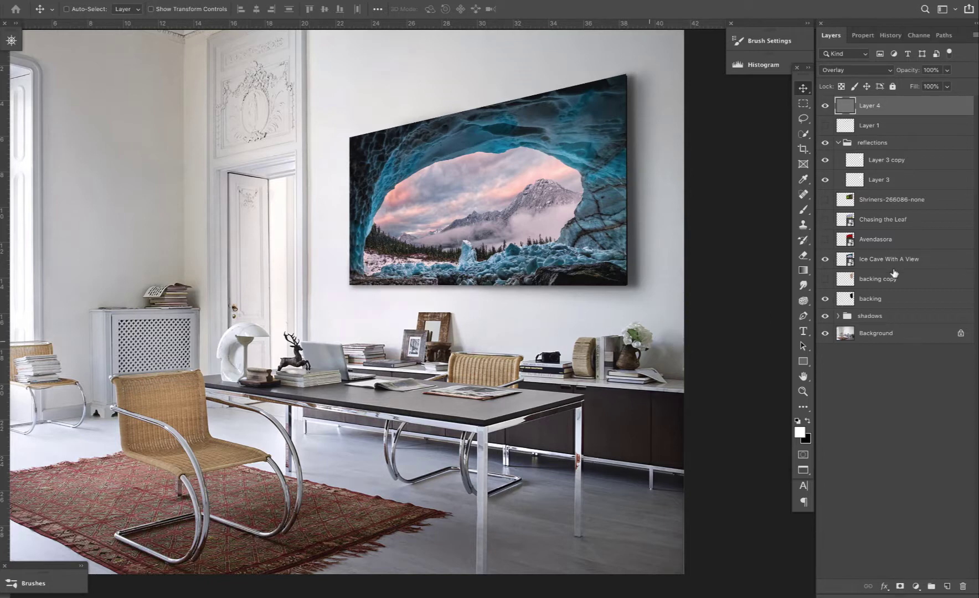
Select the backing layer and exit full-screen view before moving to Safari.
left_click(881, 302)
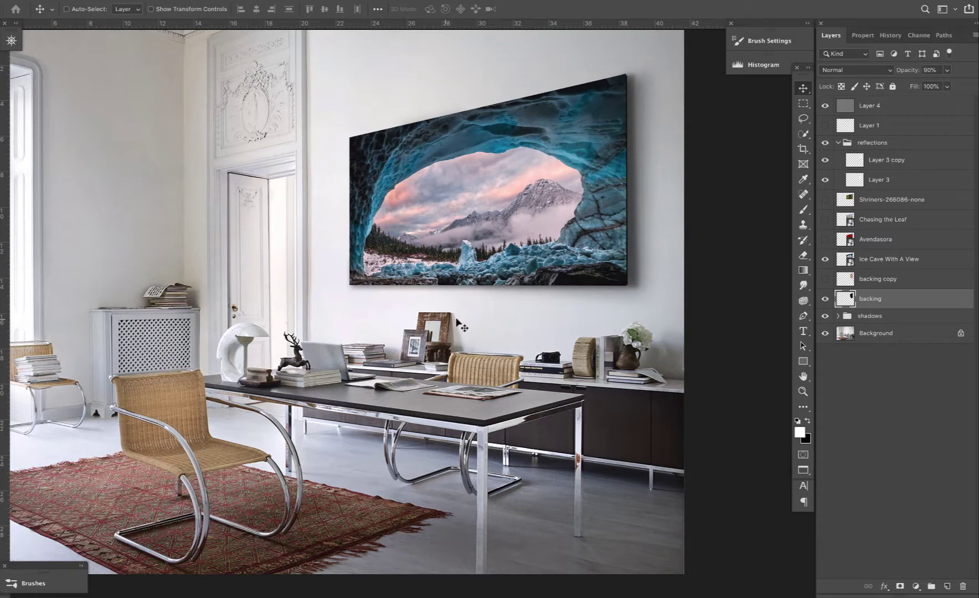
key("f")
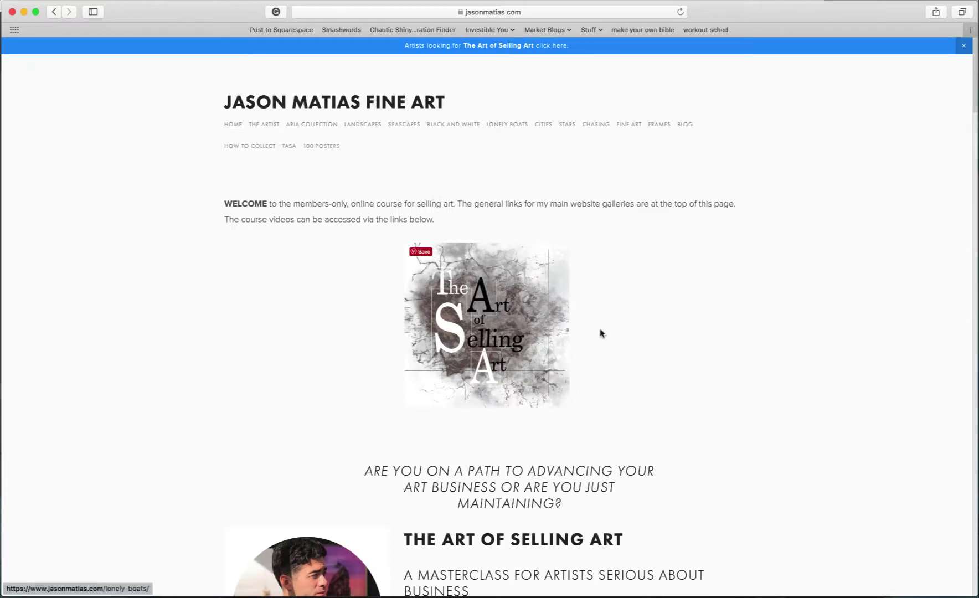
Scroll the Art of Selling Art page down to the $180.00 USD TASA Annual offer and reviews.
scroll(615, 349, "down", 15)
left_click_drag(619, 250, 625, 355)
scroll(576, 315, "down", 20)
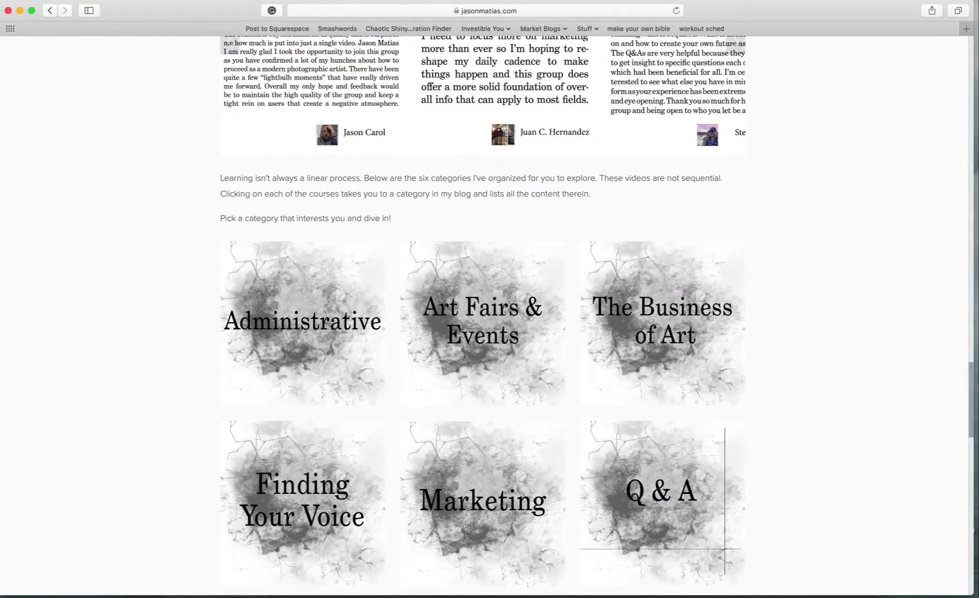
scroll(597, 316, "up", 20)
scroll(484, 315, "up", 10)
scroll(484, 316, "down", 5)
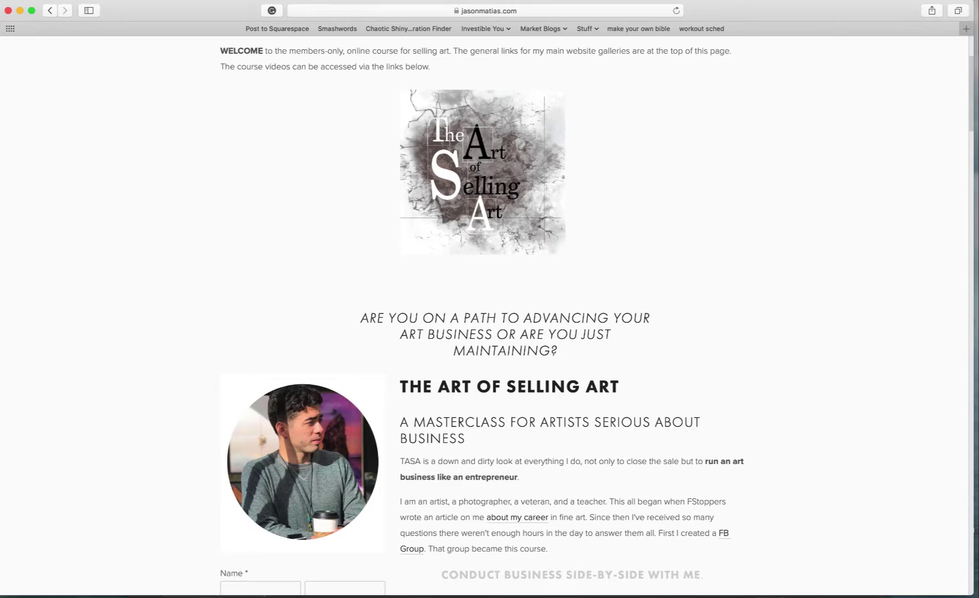
scroll(484, 316, "down", 10)
left_click_drag(614, 398, 664, 592)
left_click(664, 593)
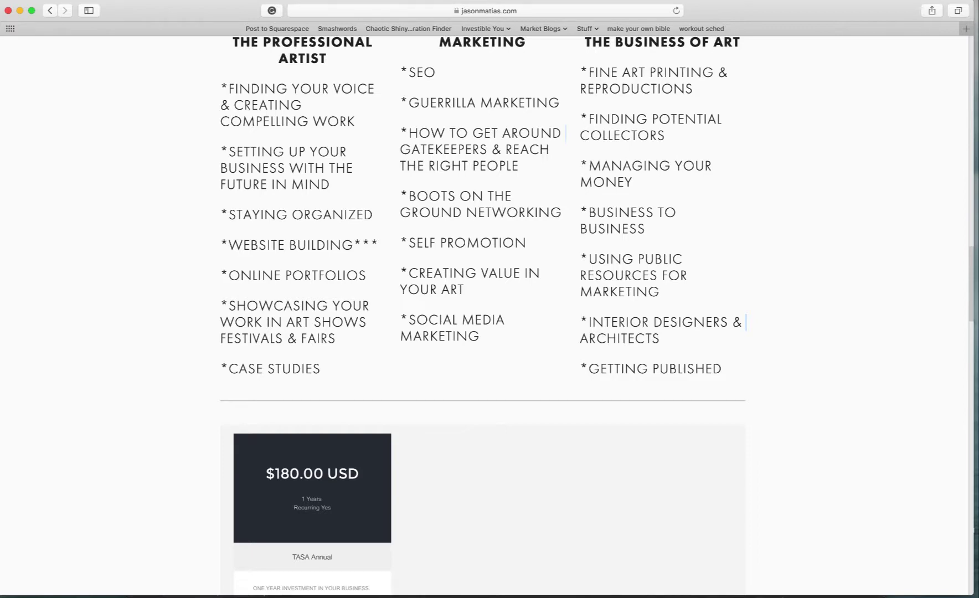
scroll(482, 316, "down", 5)
scroll(483, 316, "down", 2)
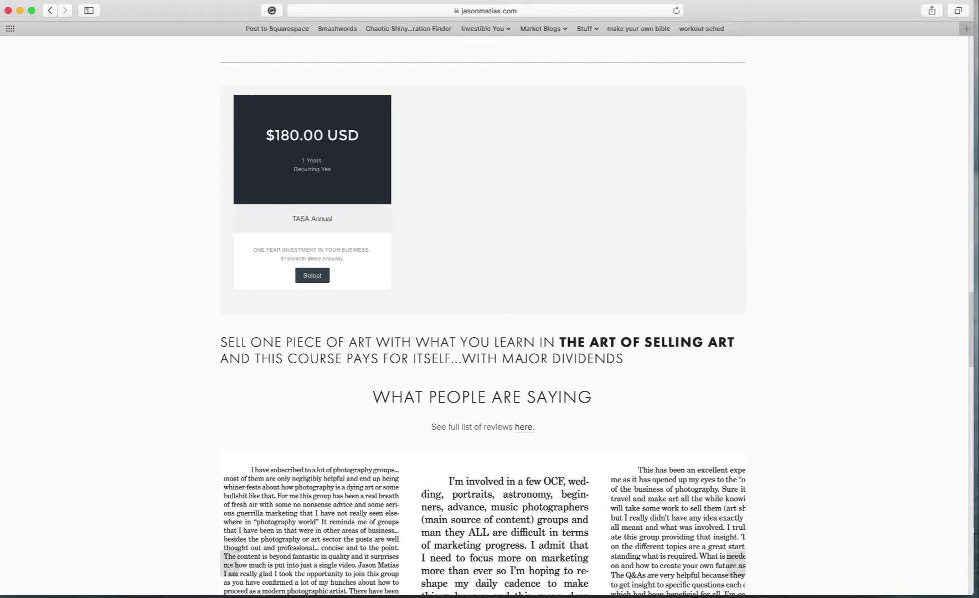
Advance the reviews carousel, scroll past the category tiles and recent posts, then scroll back up.
scroll(310, 288, "down", 5)
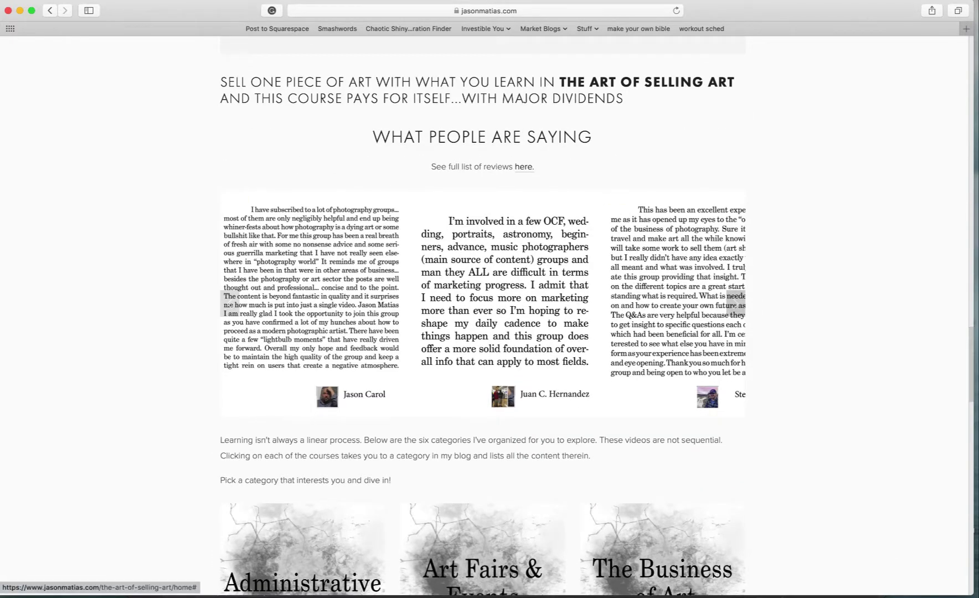
left_click(736, 303)
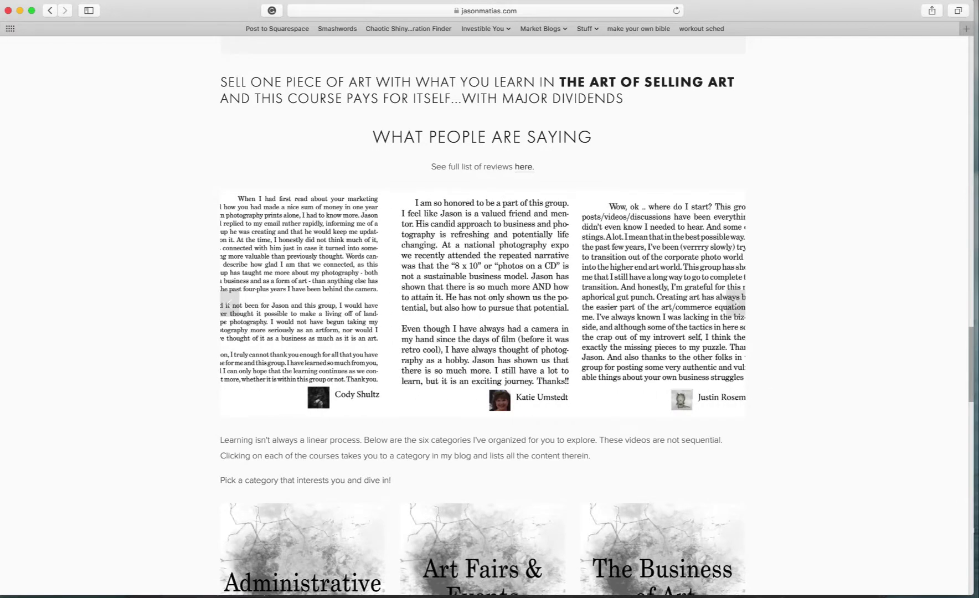
scroll(662, 166, "down", 8)
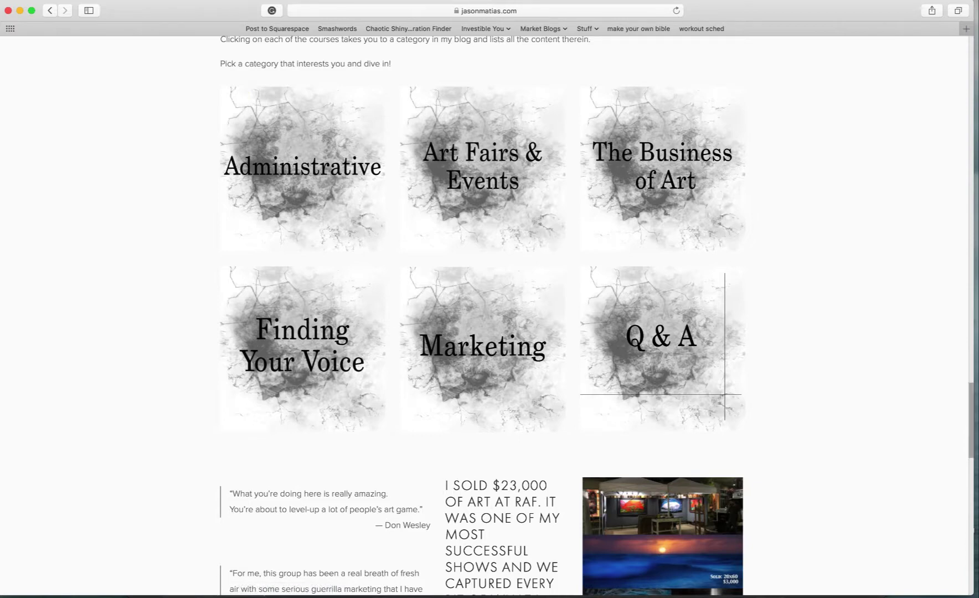
scroll(724, 394, "down", 15)
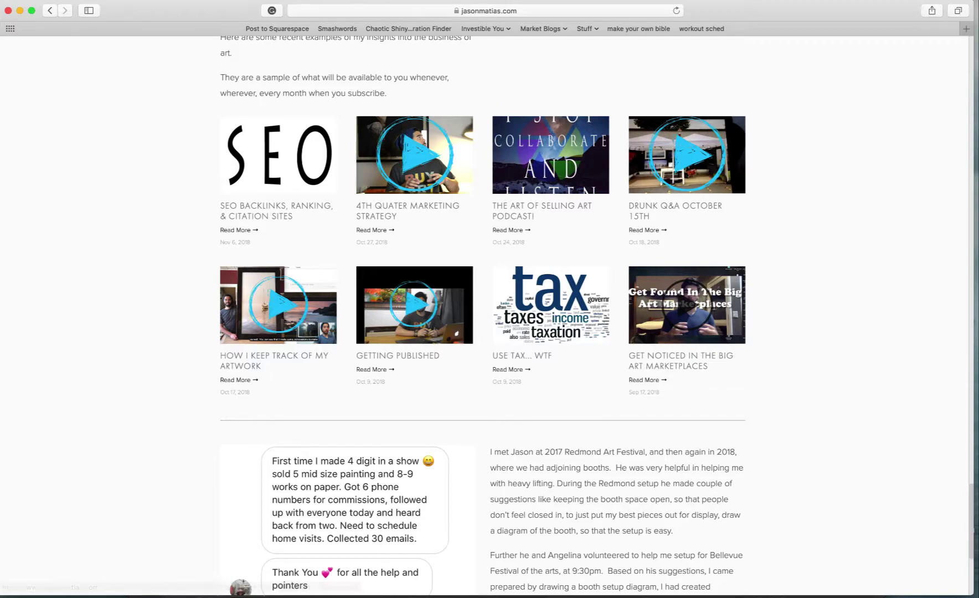
scroll(482, 315, "down", 5)
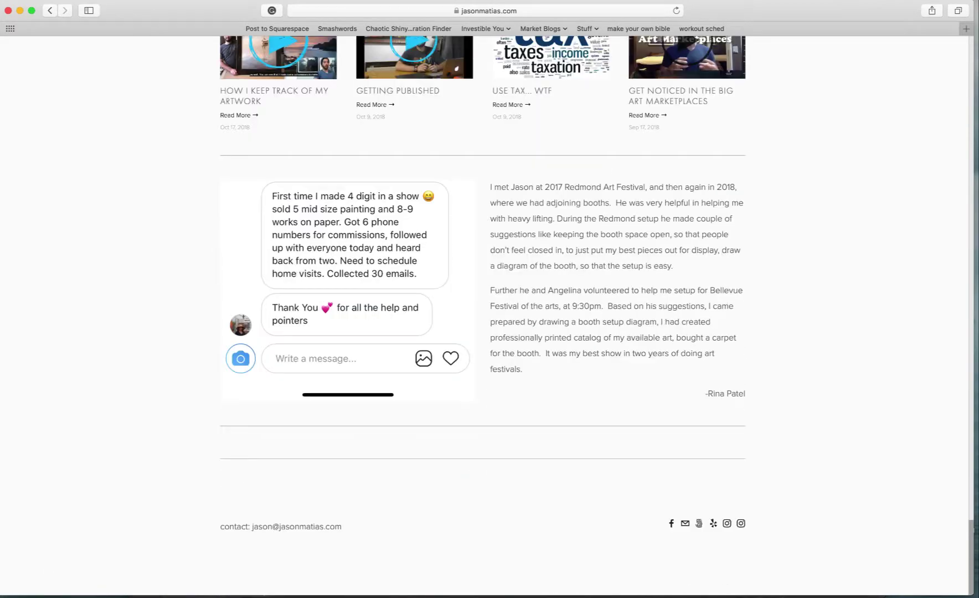
scroll(482, 316, "up", 15)
scroll(482, 316, "up", 20)
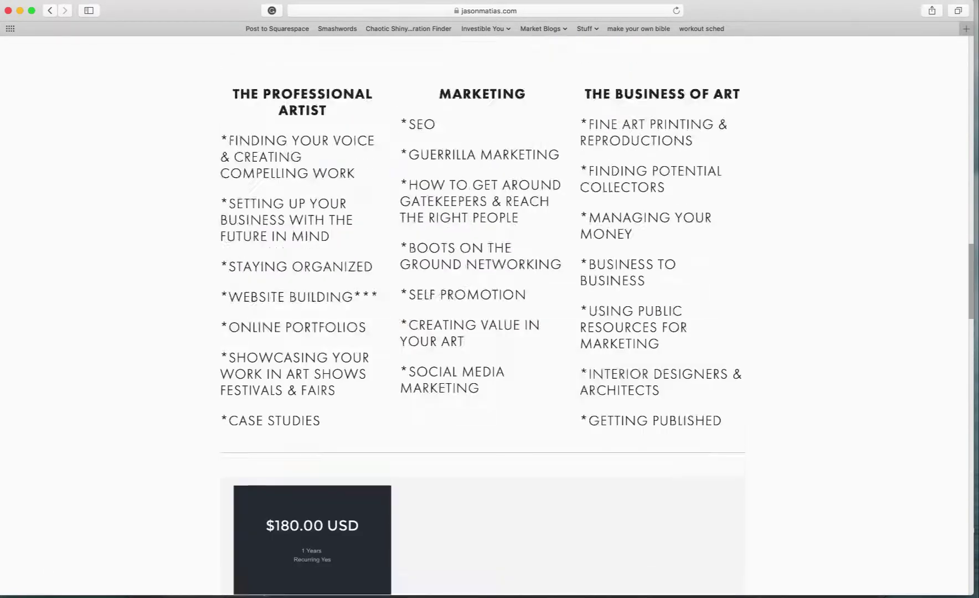